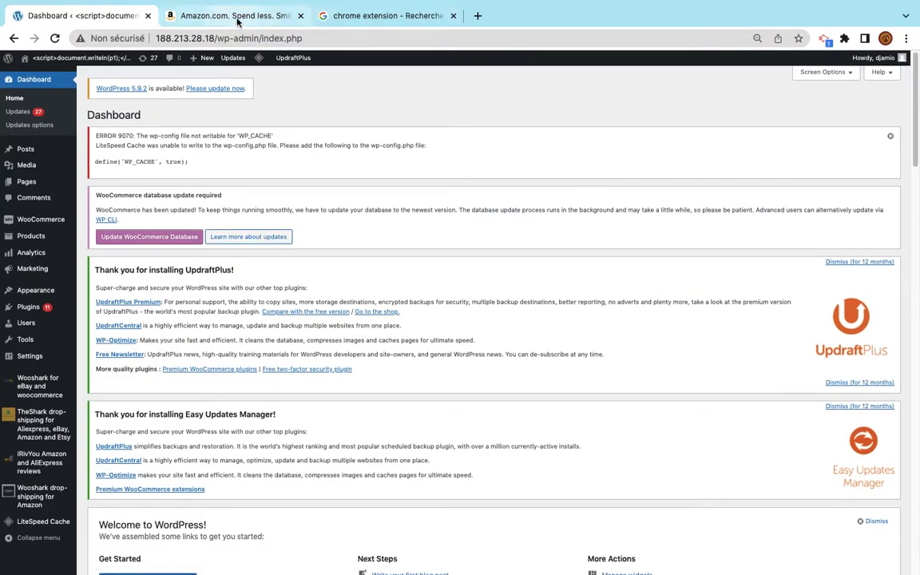
- Open the Chrome Web Store from the Google results and search it for "wooshark amazon"
click(237, 22)
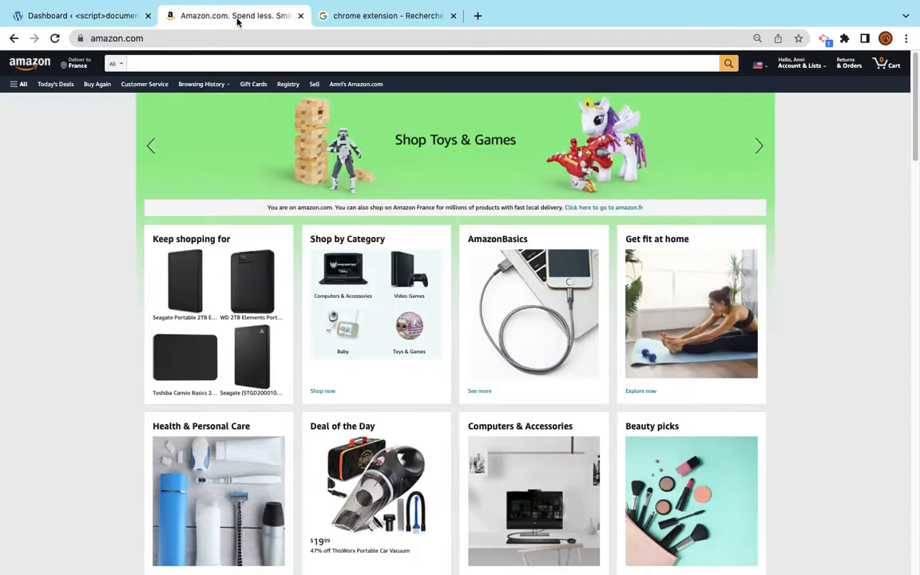
click(355, 22)
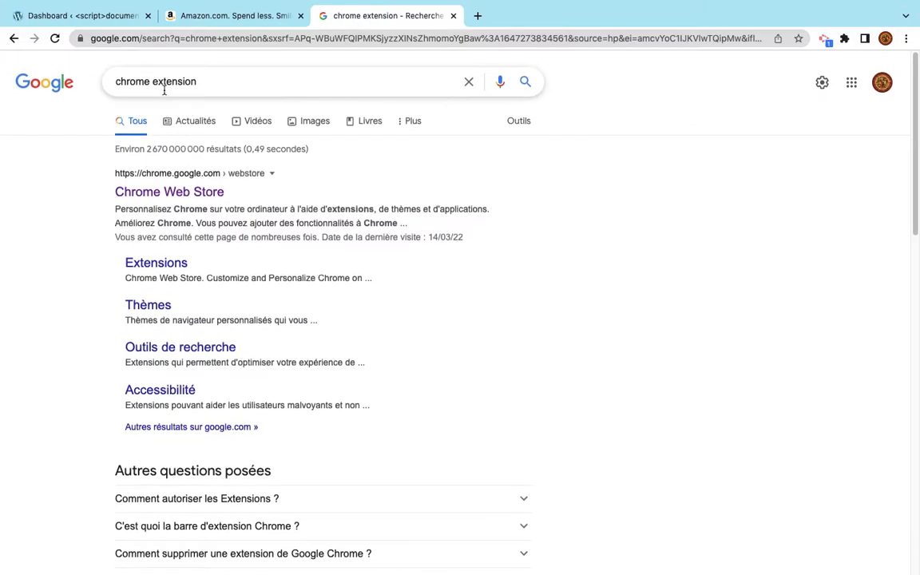
click(143, 193)
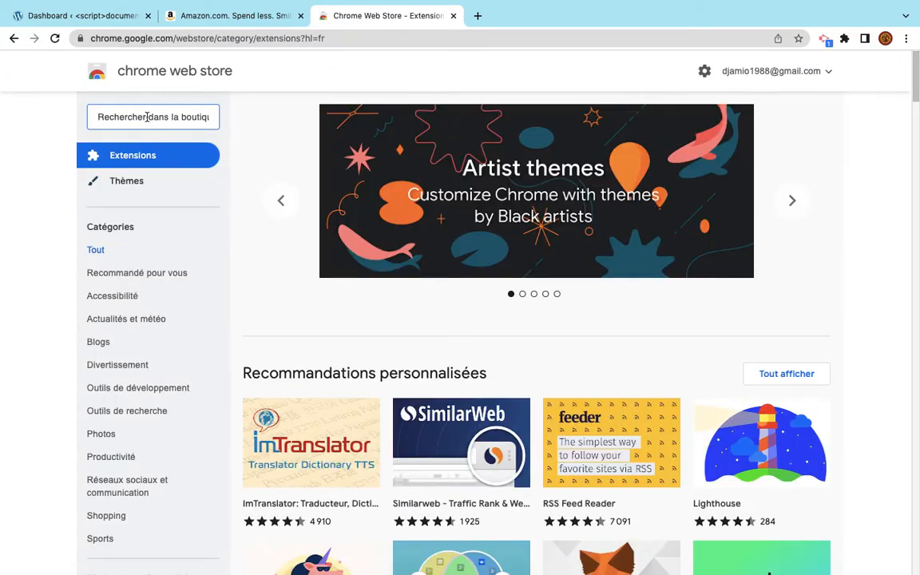
text(w)
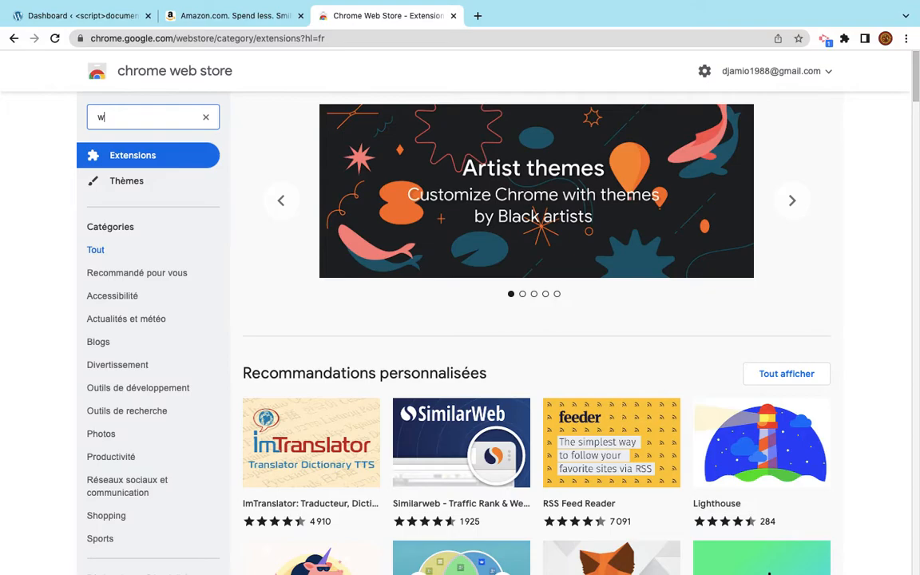
text(ooshark amazon)
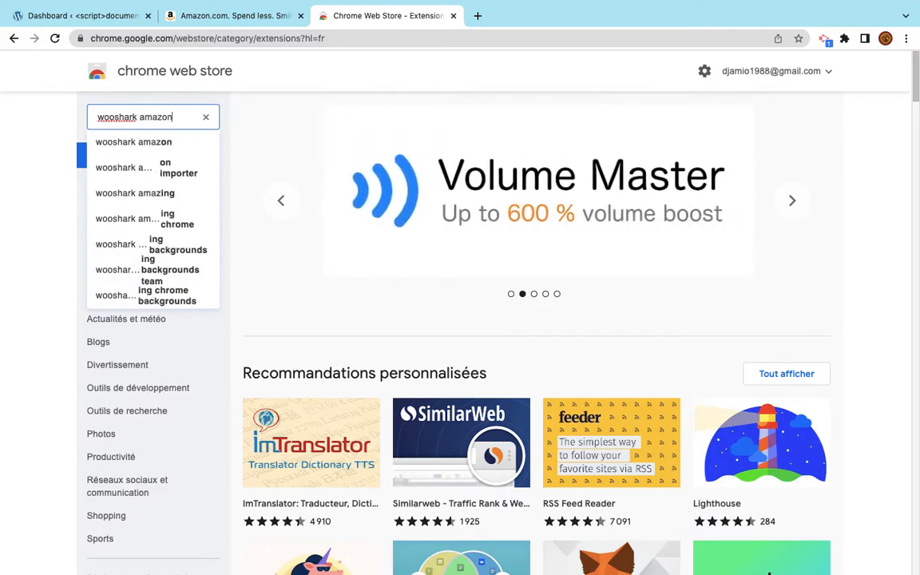
key(Return)
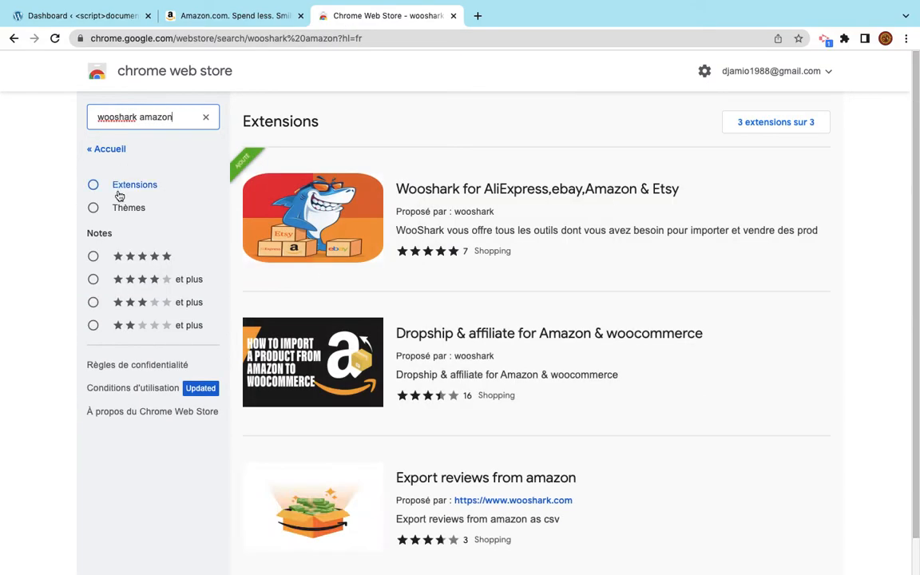
- Filter the results to extensions and install "Dropship & affiliate for Amazon & woocommerce" in Chrome
click(120, 190)
scroll(272, 279, down, 3)
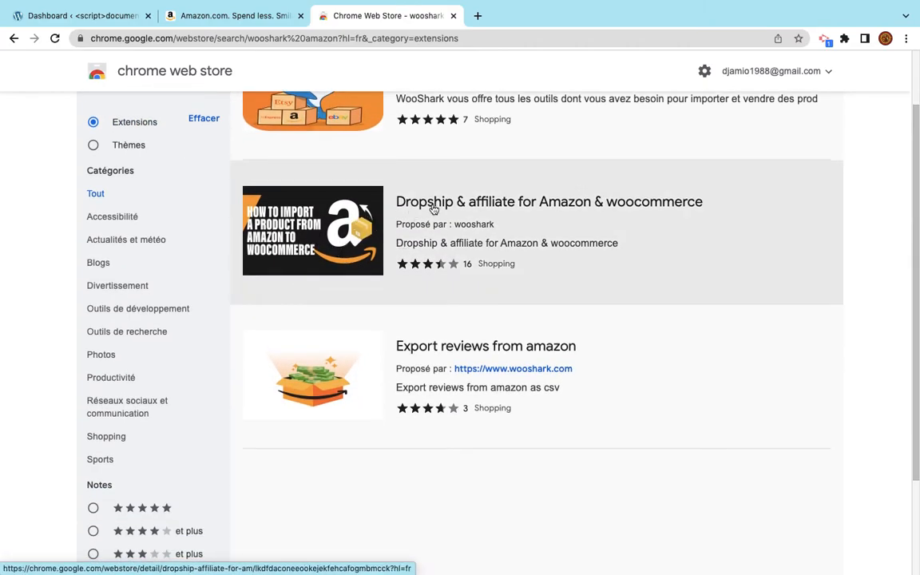
click(372, 253)
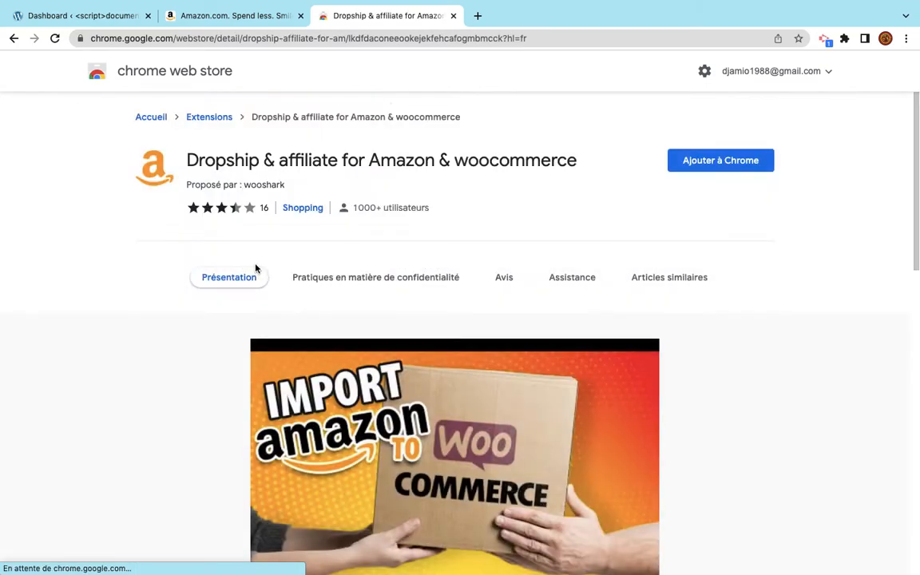
click(698, 165)
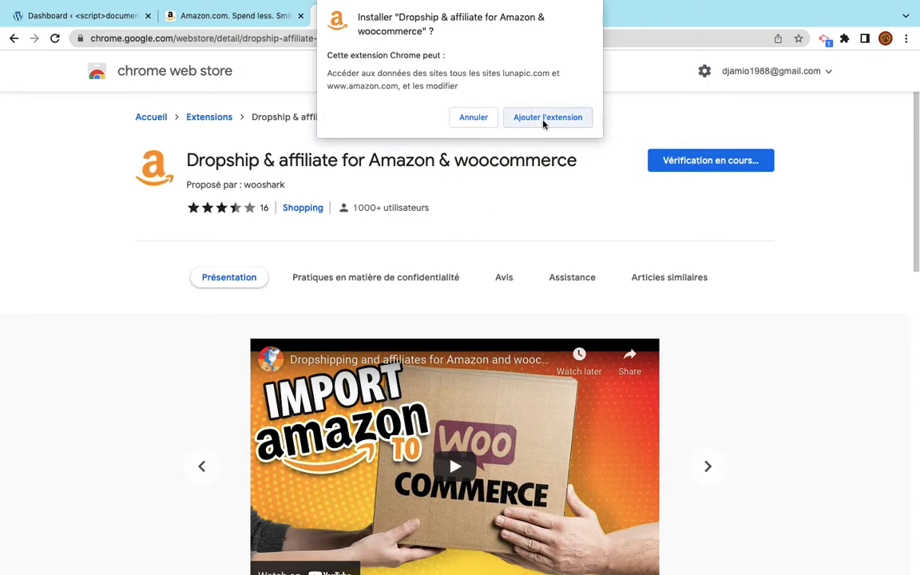
click(544, 120)
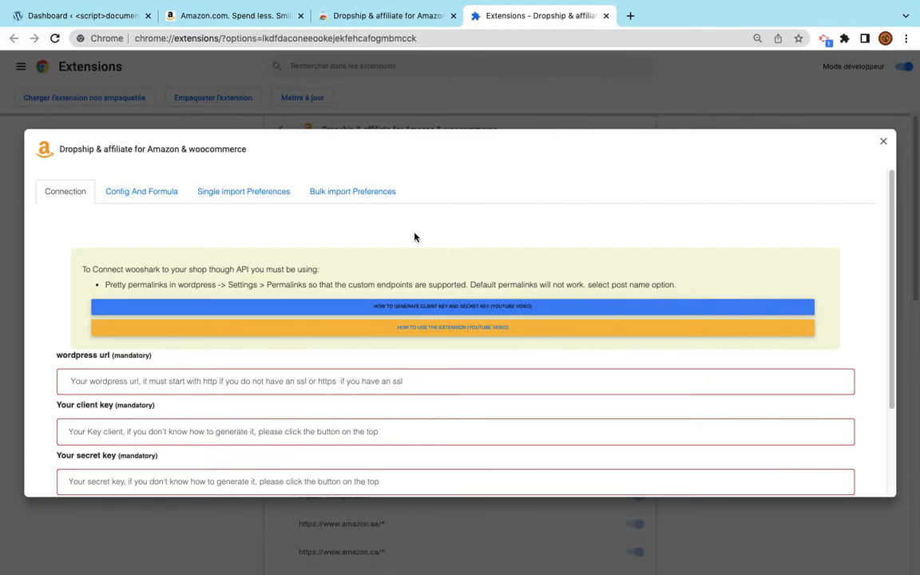
scroll(415, 236, down, 2)
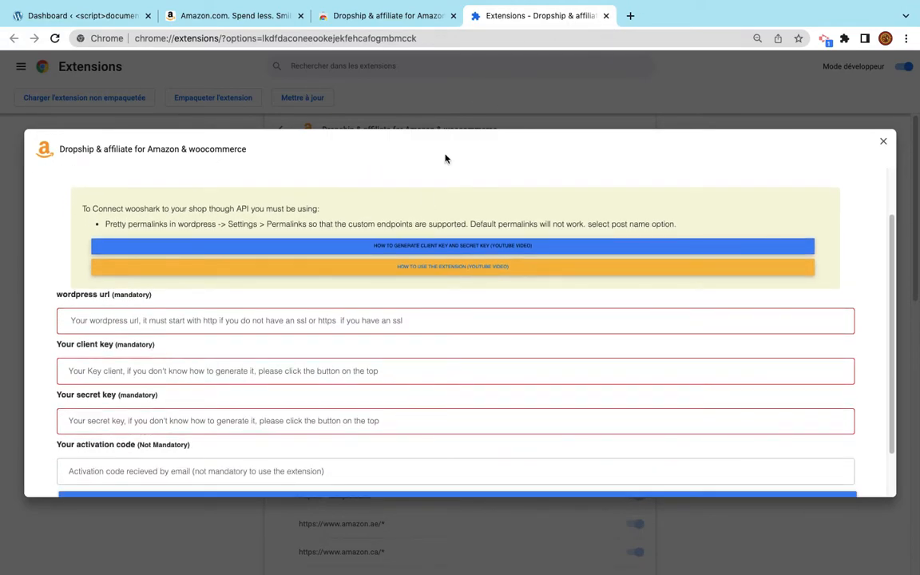
scroll(155, 240, down, 2)
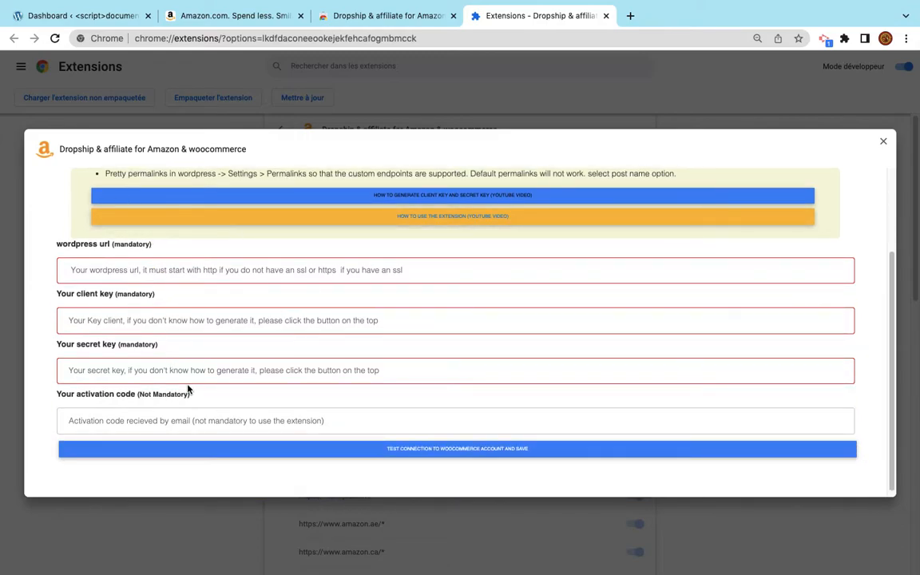
scroll(187, 389, up, 1)
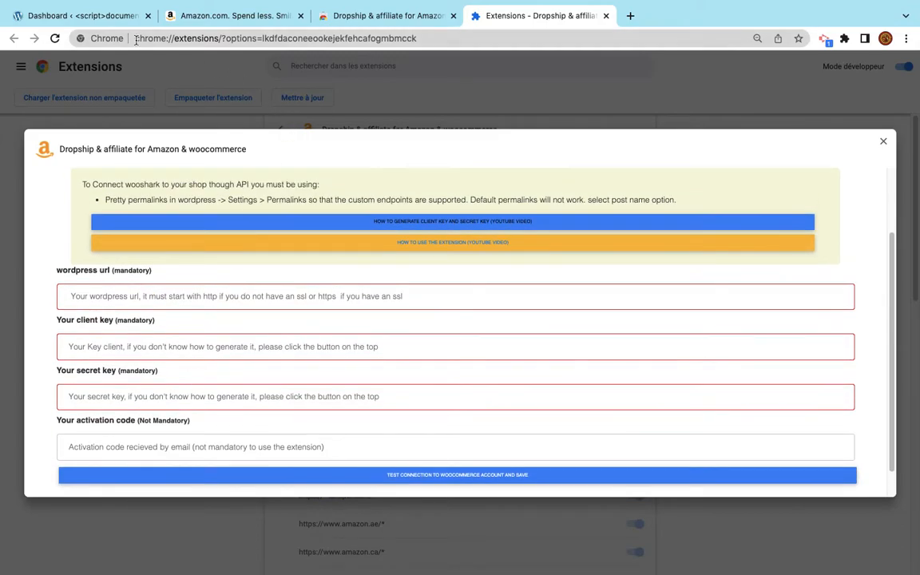
click(128, 20)
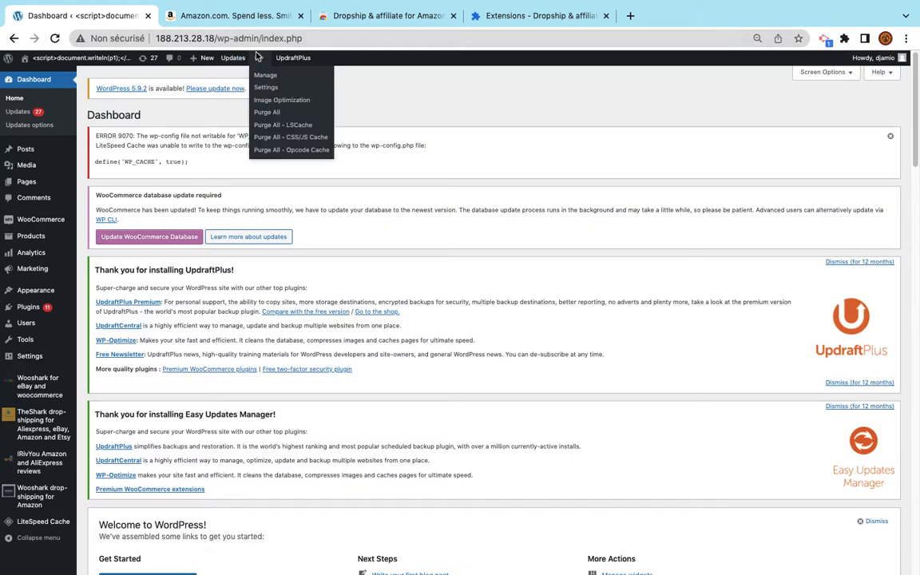
click(219, 39)
click(233, 39)
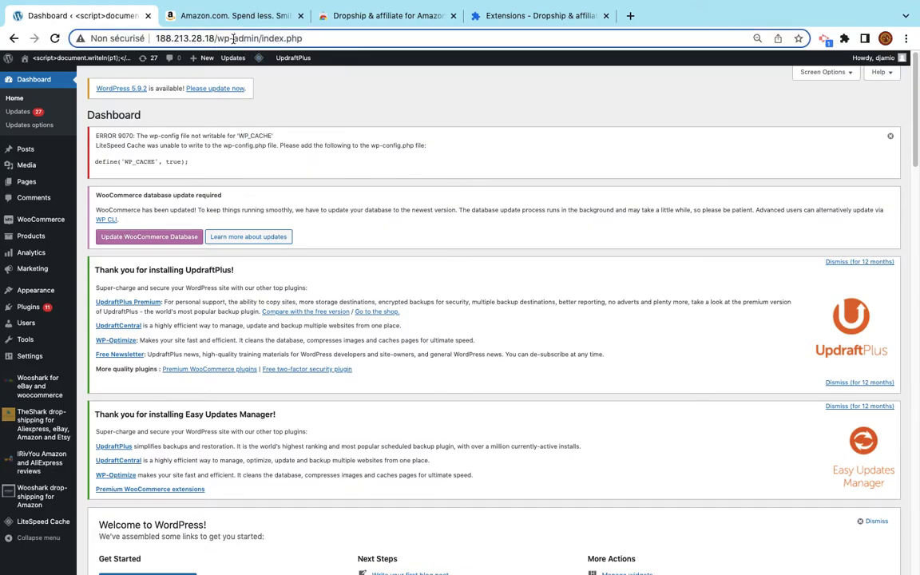
drag(217, 39, 154, 39)
drag(213, 39, 119, 39)
key(ctrl+c)
click(549, 17)
click(290, 300)
key(ctrl+v)
click(247, 346)
click(228, 399)
- Start adding a new REST API key in the site's WooCommerce advanced settings
click(80, 15)
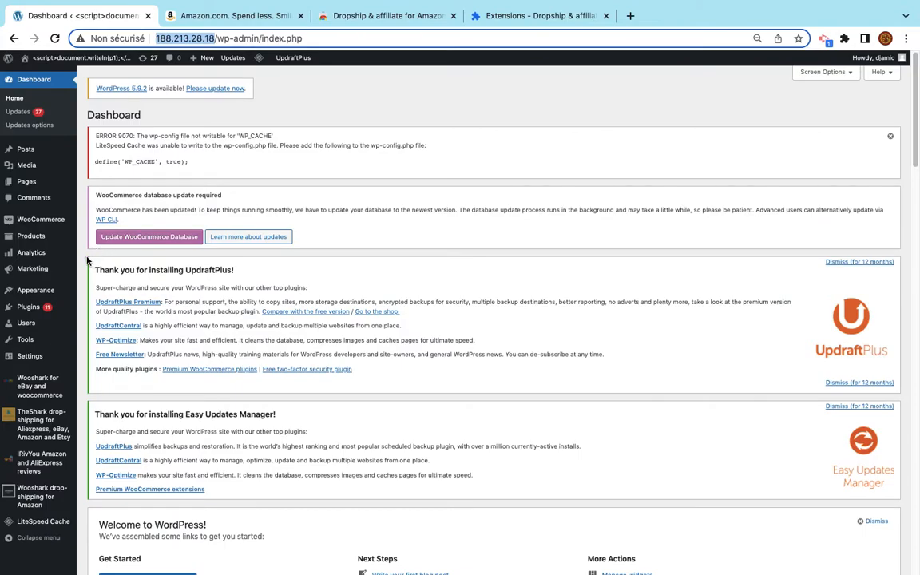
mouse_move(40, 219)
click(100, 291)
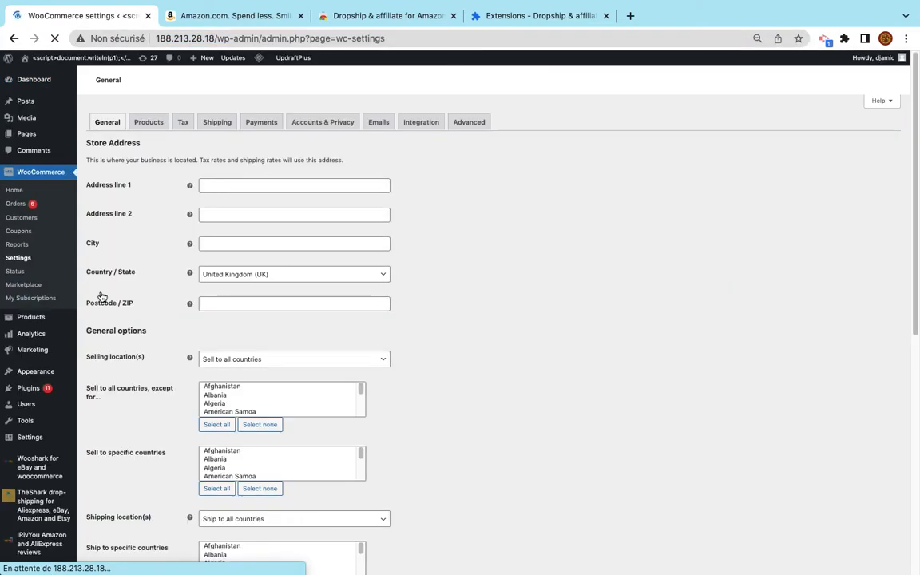
click(468, 230)
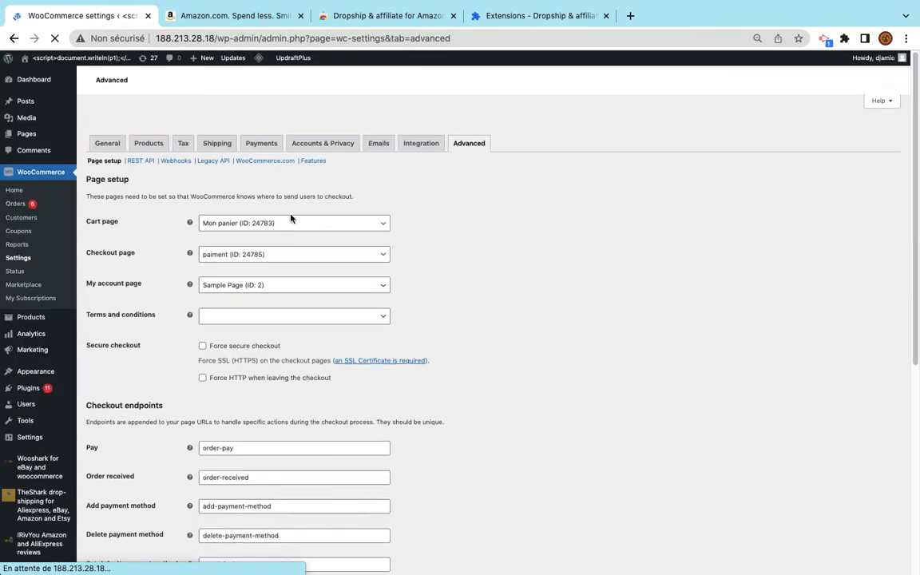
click(143, 306)
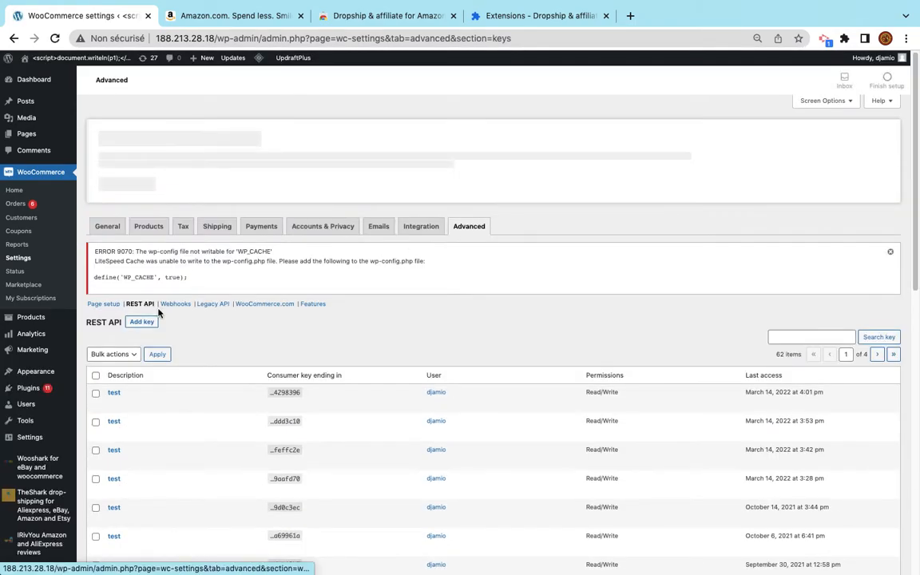
click(144, 326)
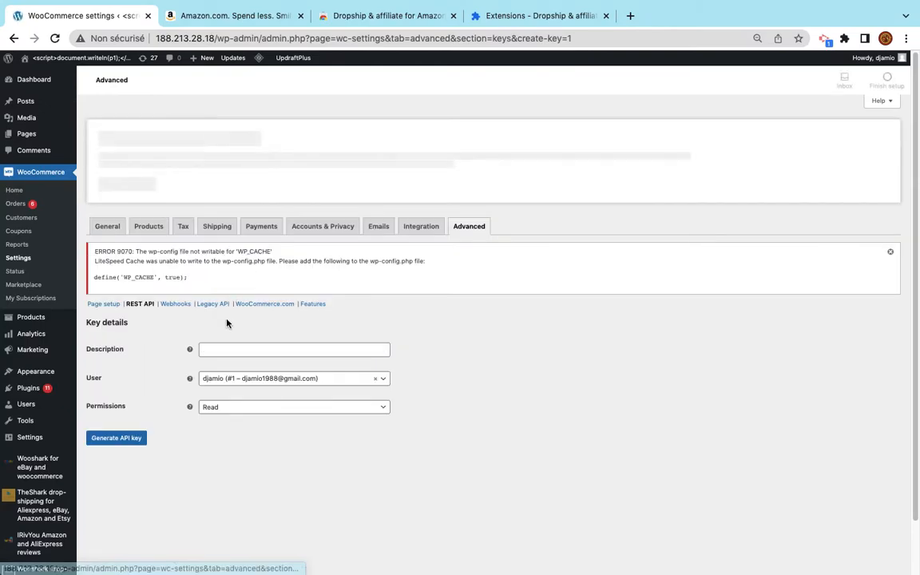
- Generate an API key with the description "test" and Read/Write permissions
click(227, 353)
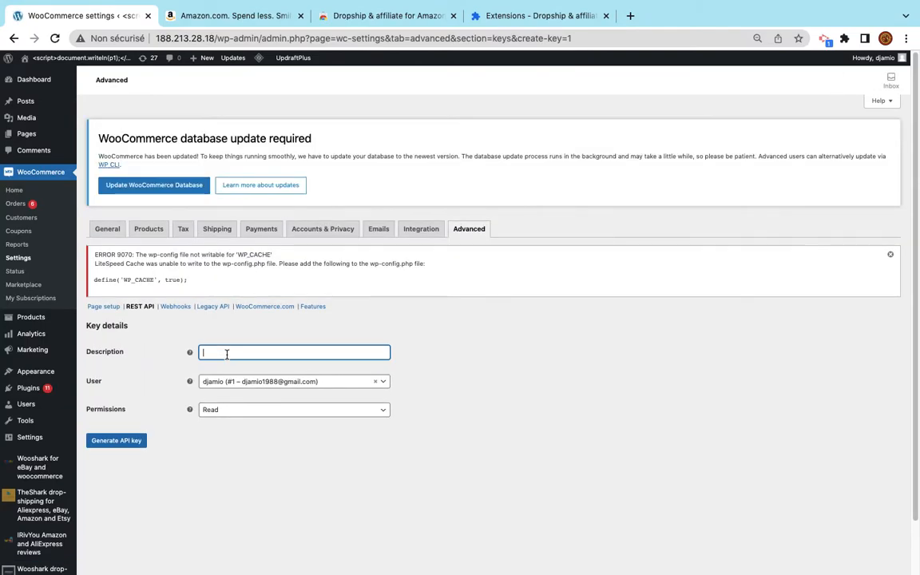
click(234, 410)
click(226, 411)
click(230, 459)
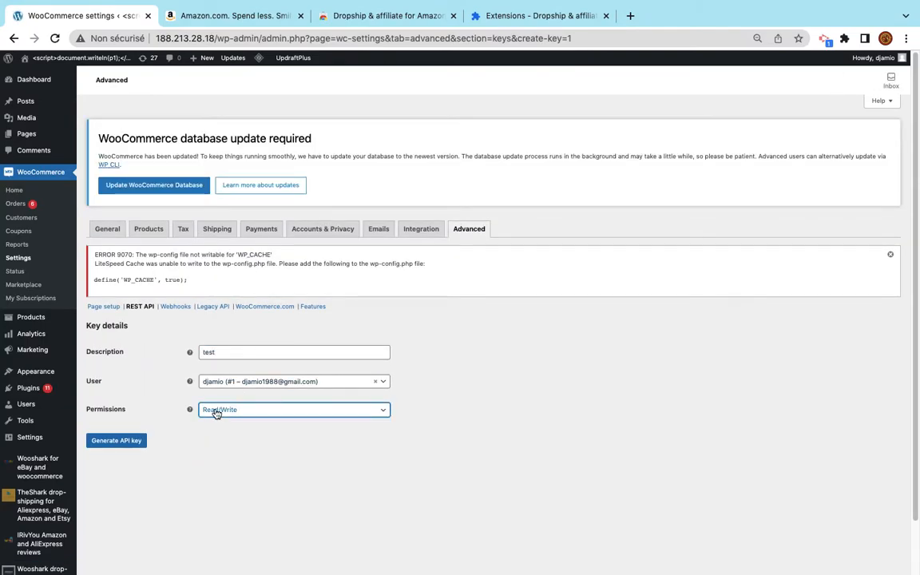
click(136, 440)
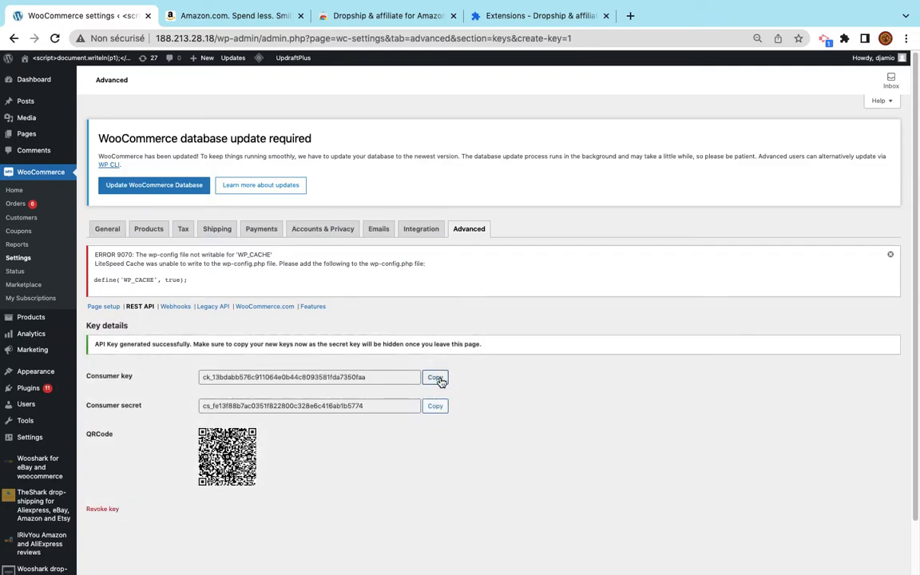
- Copy the generated consumer key into the extension's client key field
click(435, 377)
click(473, 18)
click(252, 346)
key(super+v)
- Copy the generated consumer secret from WooCommerce into the extension's secret key field
click(80, 15)
click(435, 406)
click(527, 16)
key(Tab)
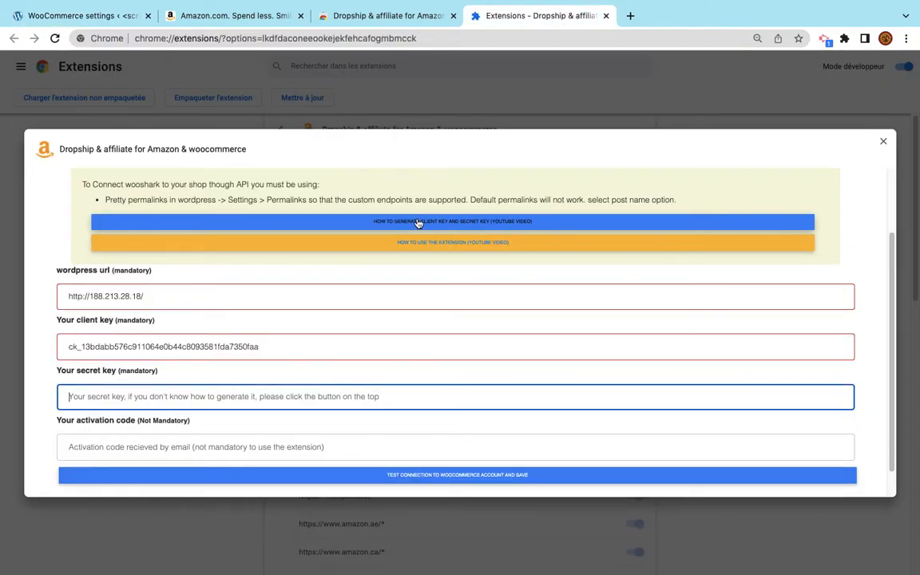
scroll(419, 222, down, 1)
key(super+v)
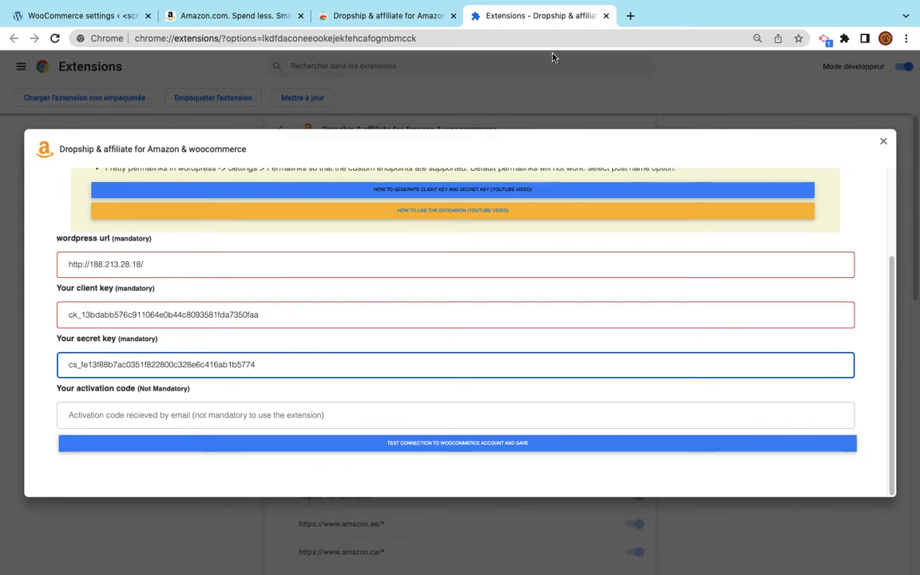
- Open wooshark.com/amazon in a new tab and examine the license plans, prices and features
click(630, 16)
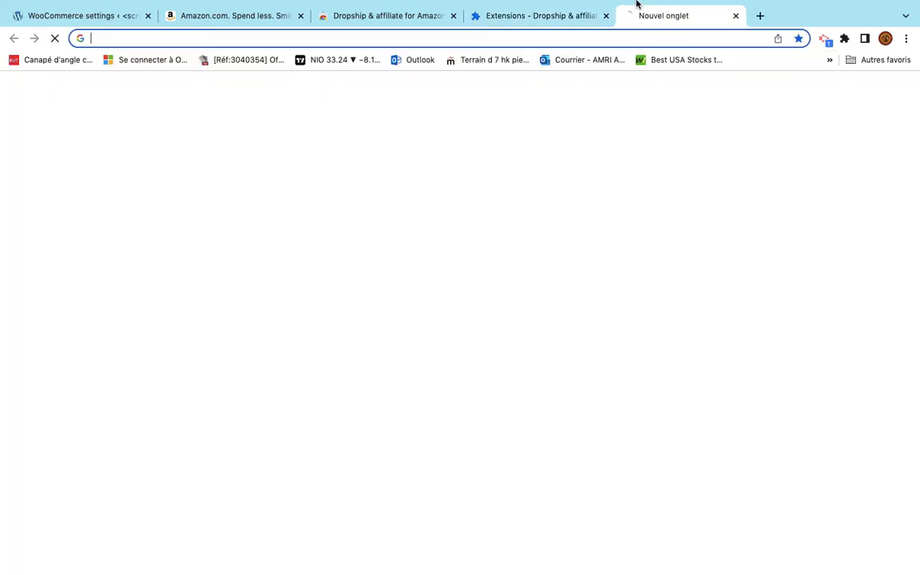
text(wooshark.com/amazon)
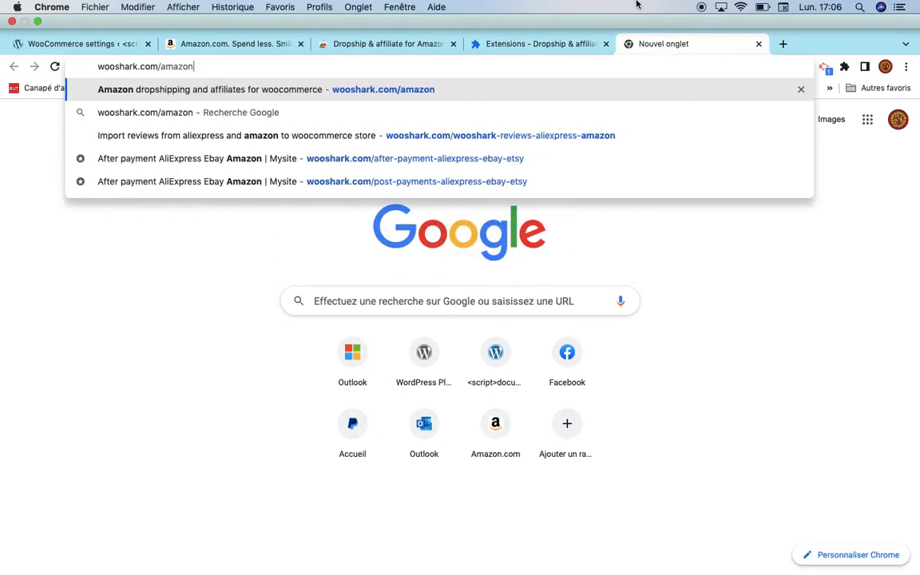
key(Return)
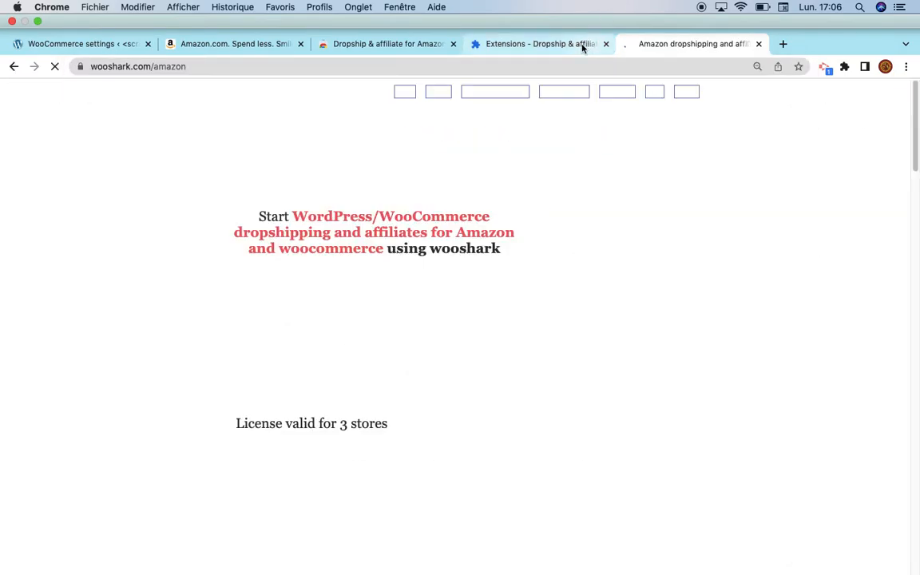
scroll(485, 284, down, 3)
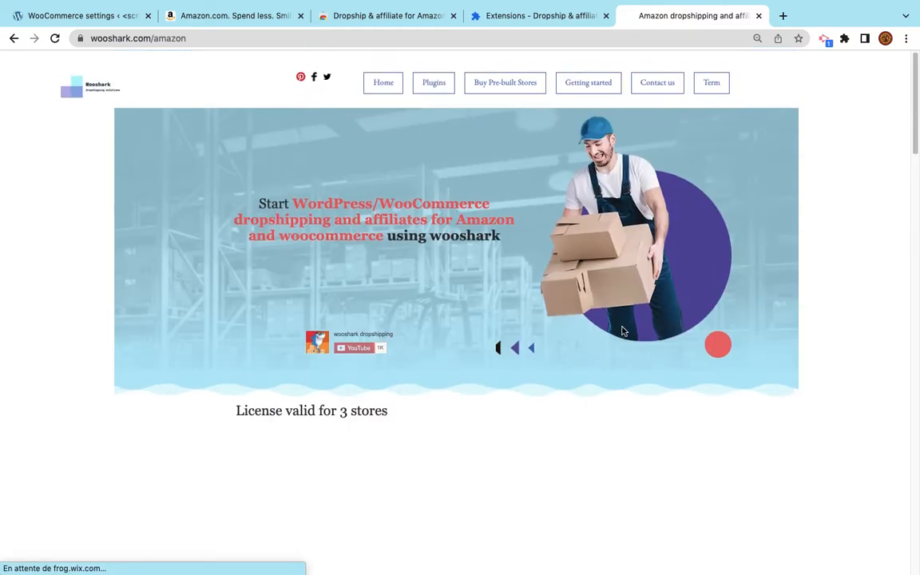
scroll(623, 328, down, 3)
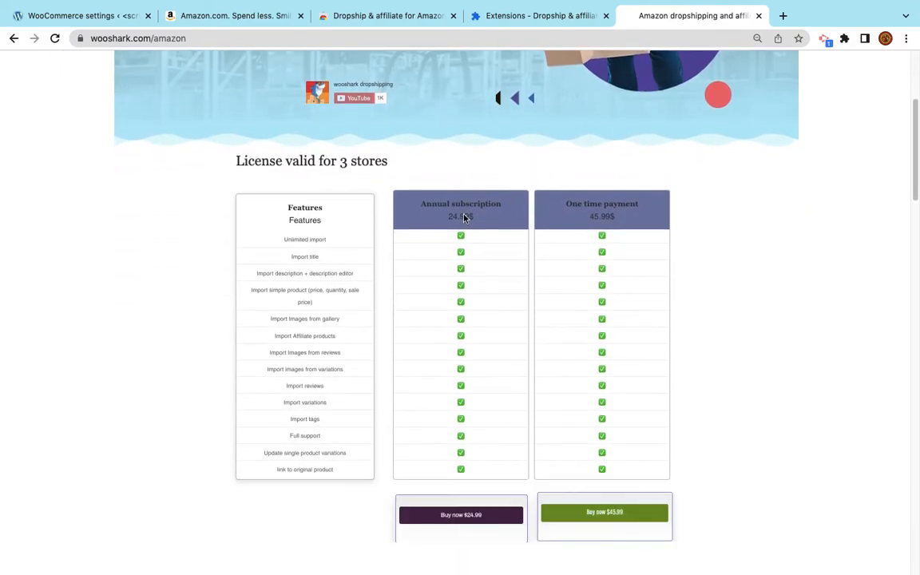
scroll(556, 244, down, 3)
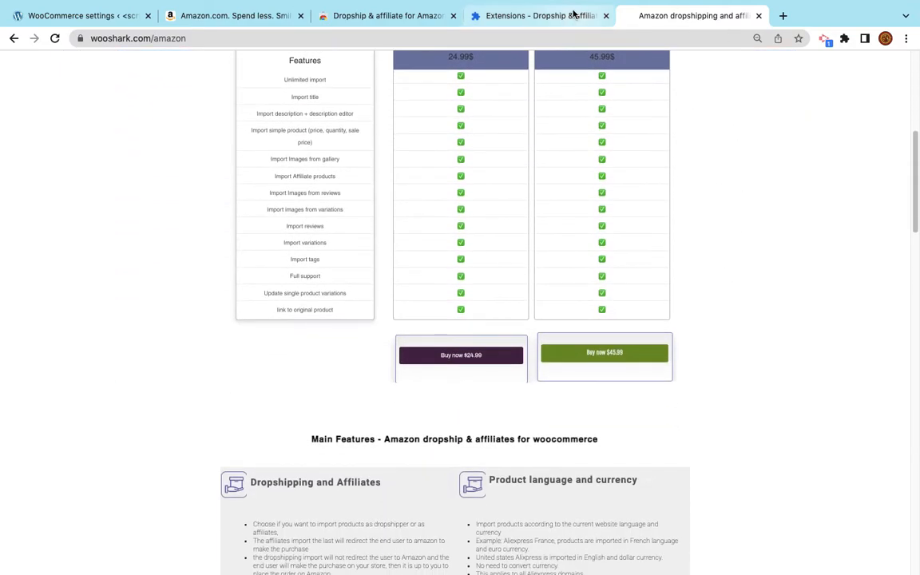
- Return to the extension's connection settings, then test the connection to the WooCommerce account and save it
click(347, 20)
click(238, 18)
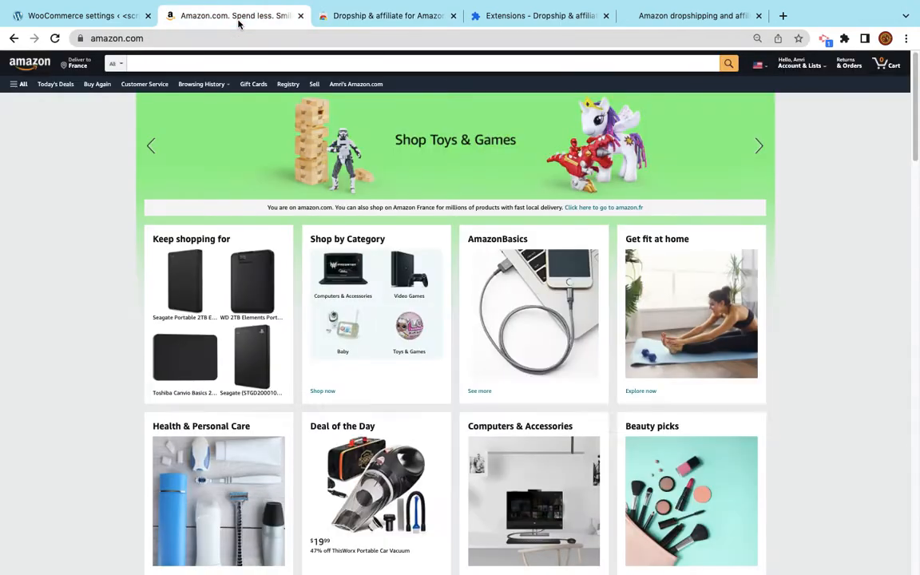
click(532, 18)
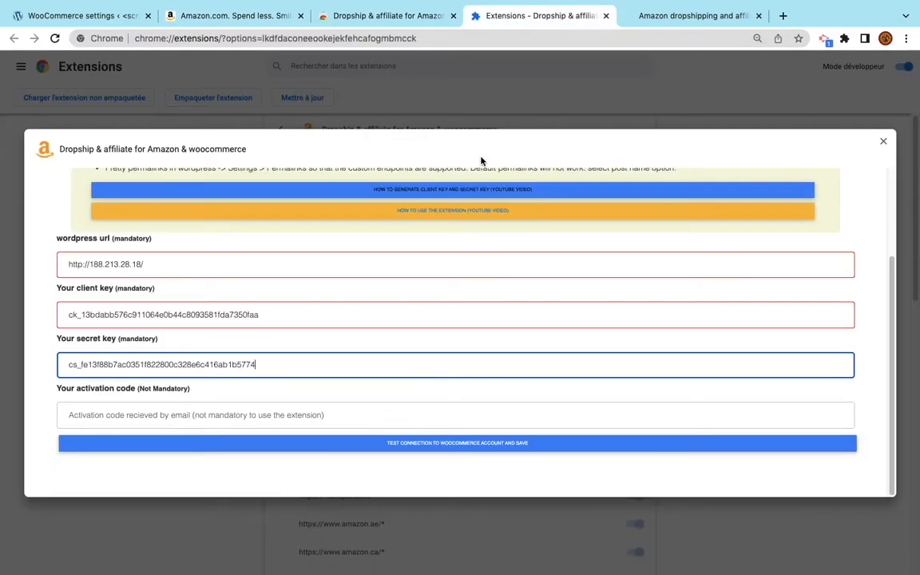
double_click(154, 313)
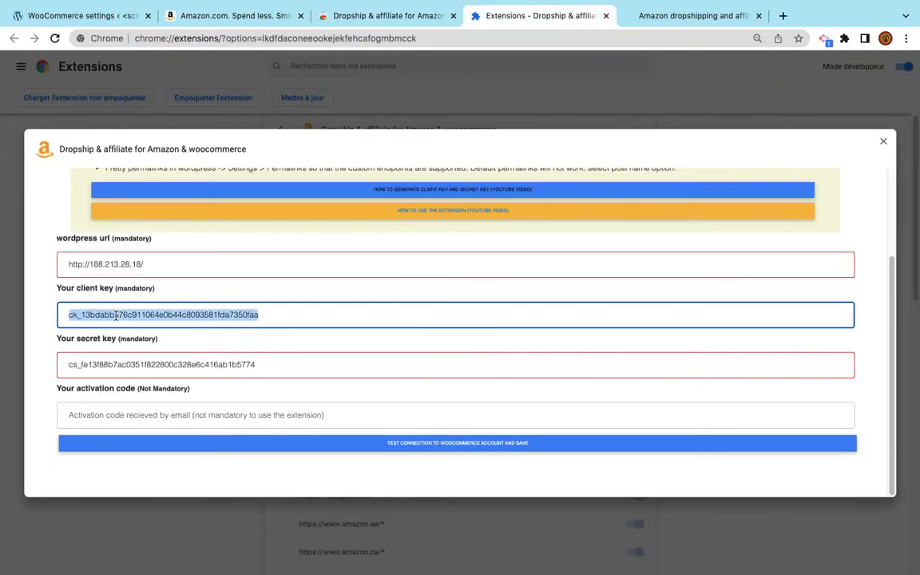
click(375, 444)
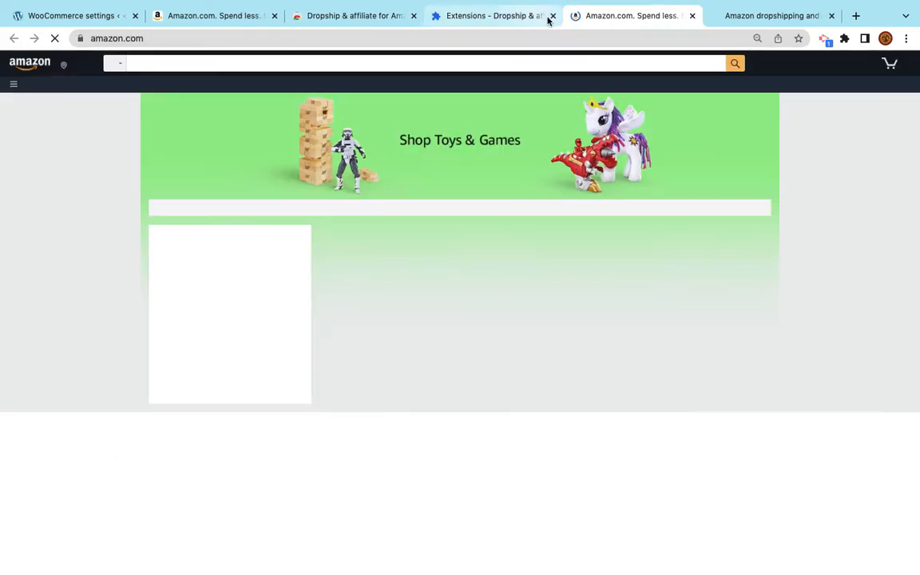
- Check the connection result in the extension's settings, and open the amazon.fr storefront in the Amazon tab
click(450, 19)
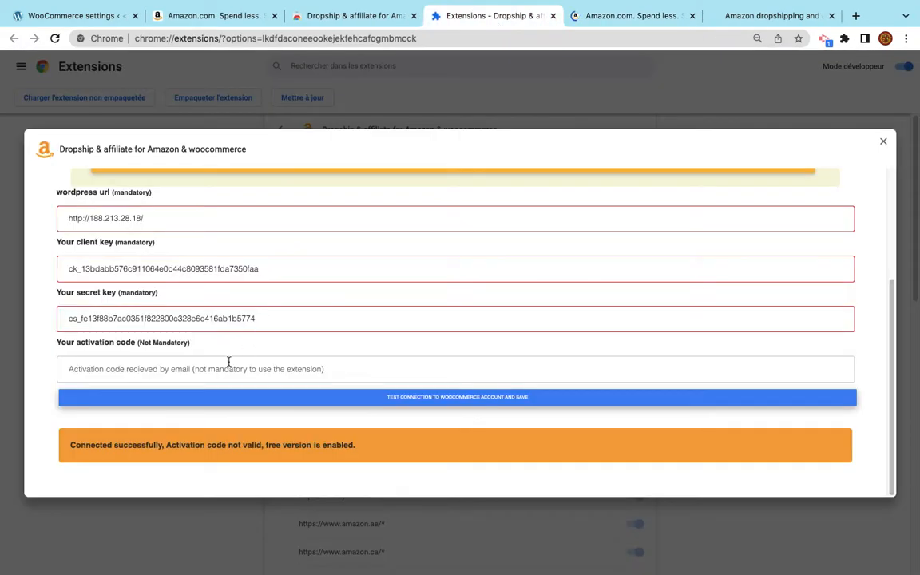
drag(73, 448, 198, 447)
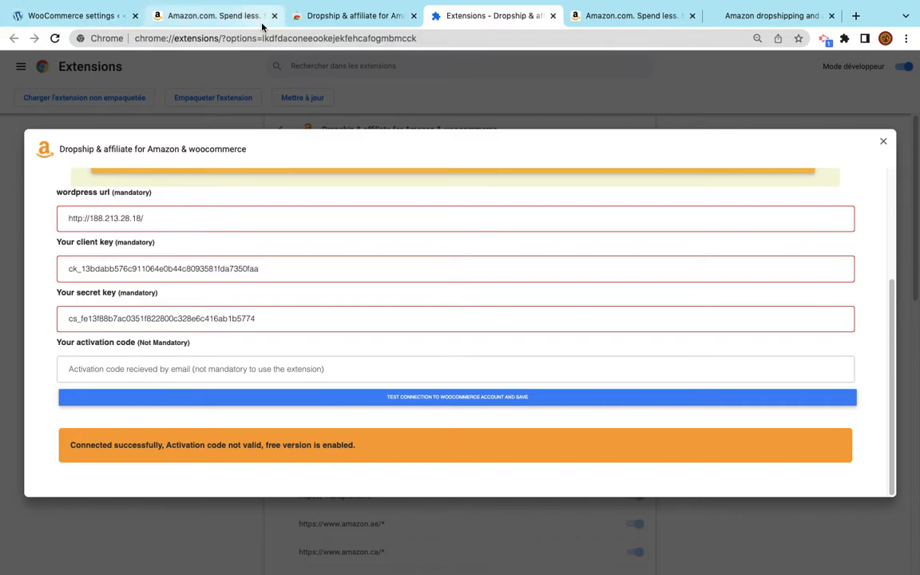
click(225, 16)
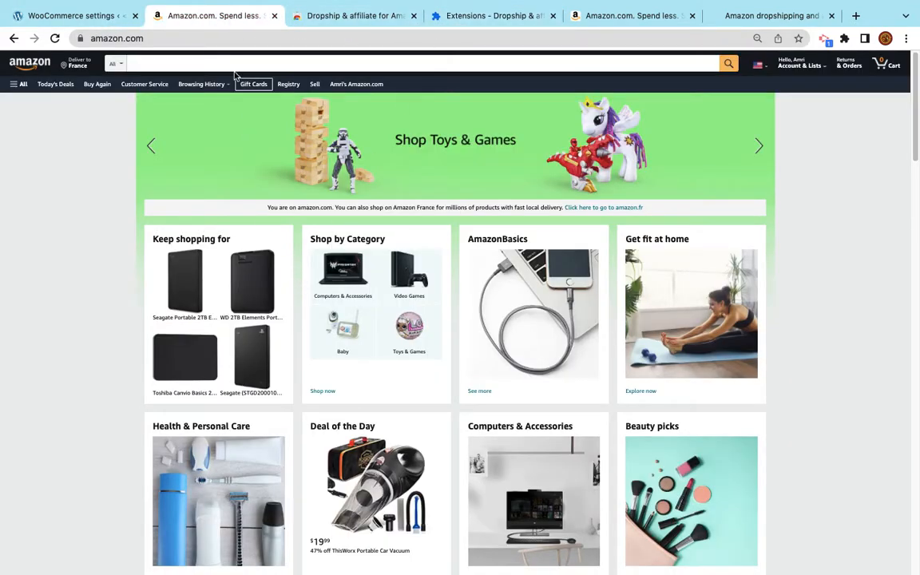
double_click(185, 38)
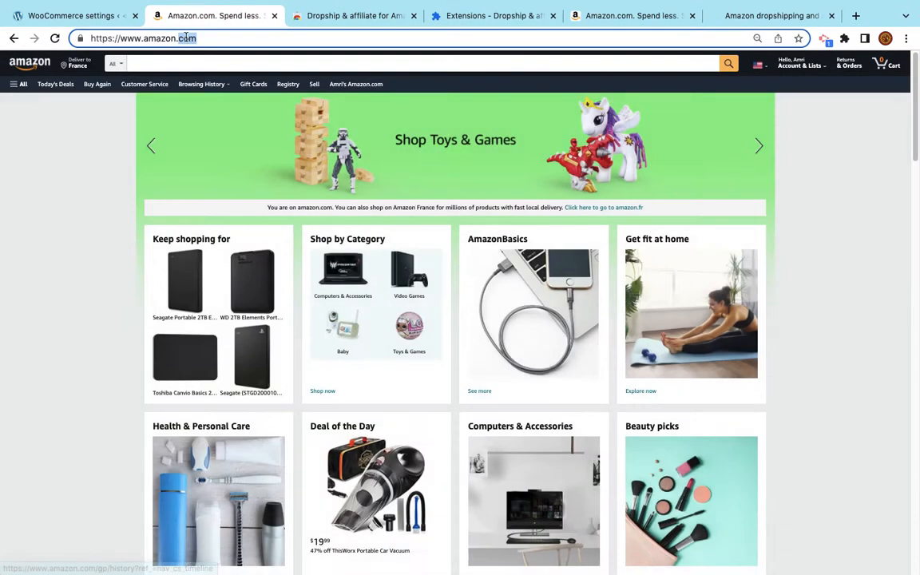
text(fr)
key(Return)
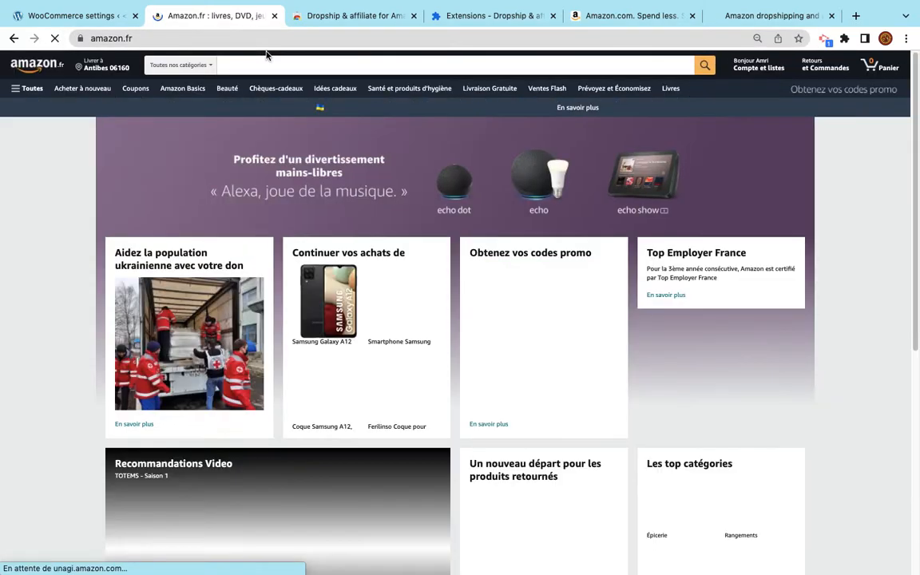
scroll(359, 296, down, 3)
scroll(359, 295, down, 2)
scroll(359, 294, up, 4)
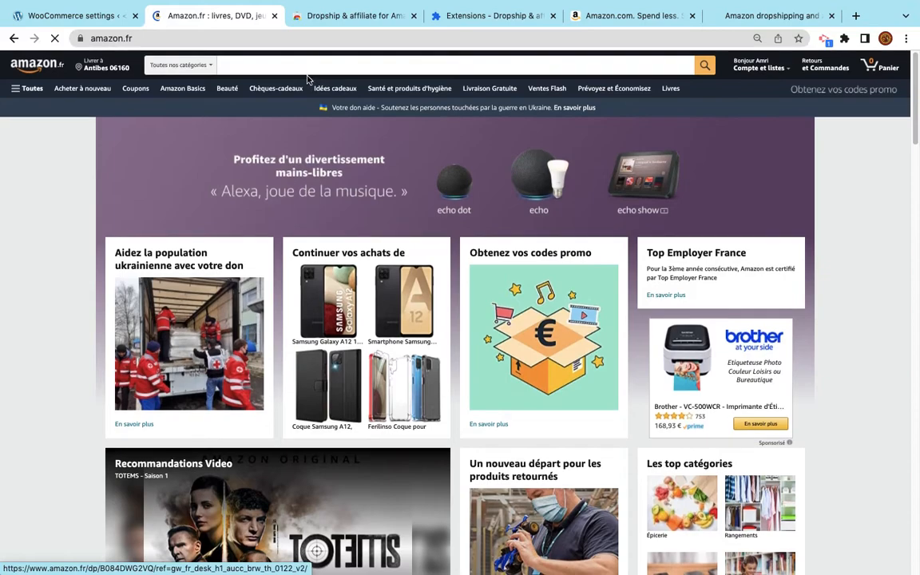
- Search all amazon.fr categories for "adidas"
click(304, 65)
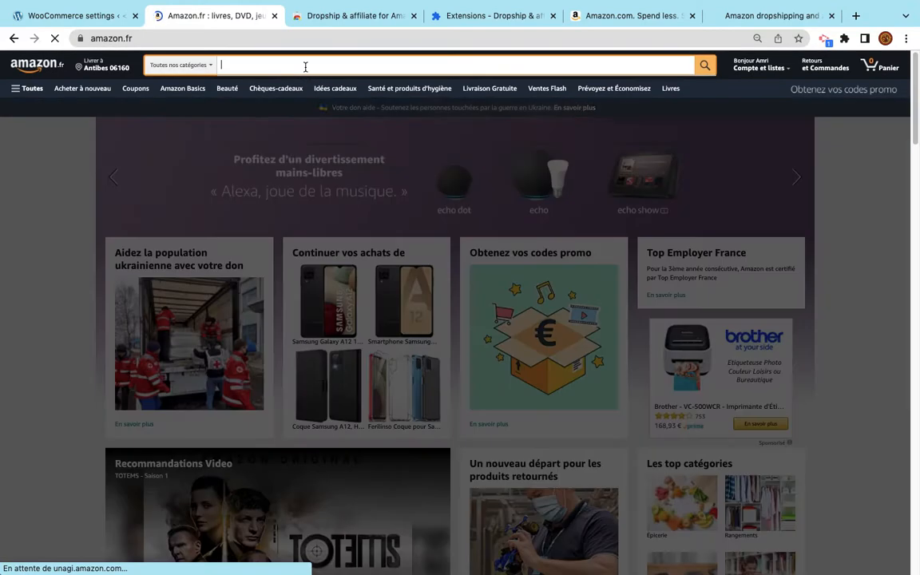
text(addi)
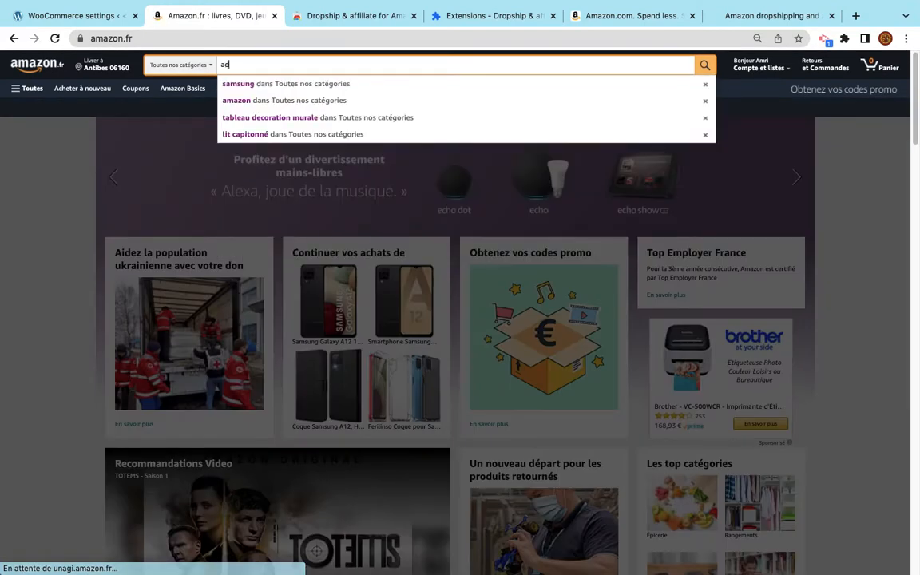
key(BackSpace)
key(BackSpace)
text(idas)
key(Return)
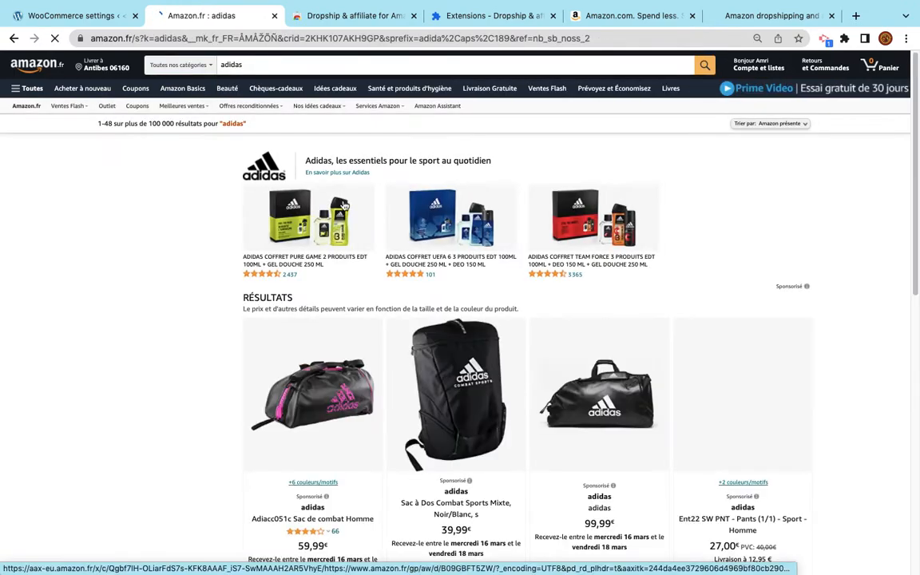
- Open the adidas Vs Pace men's running shoes from the results and start importing the product to the shop
scroll(375, 293, down, 3)
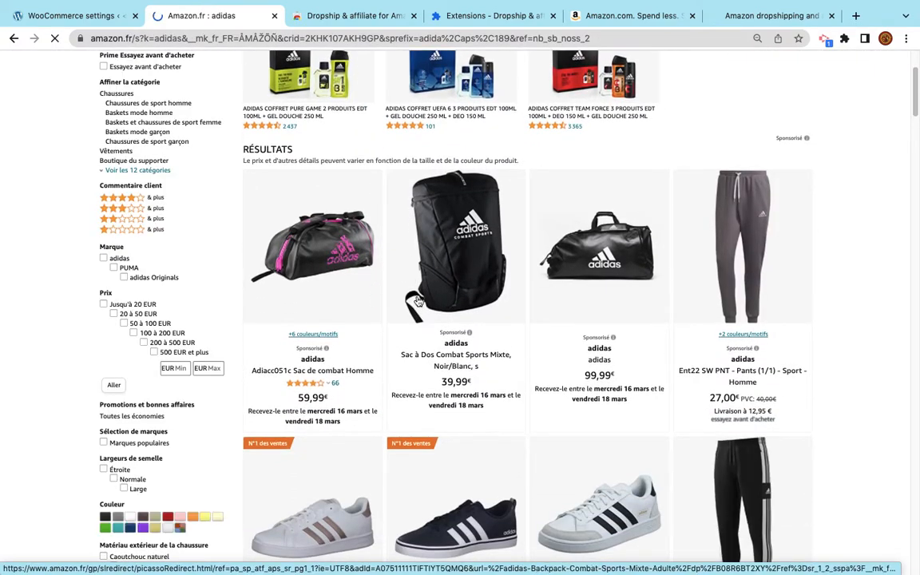
scroll(447, 231, down, 5)
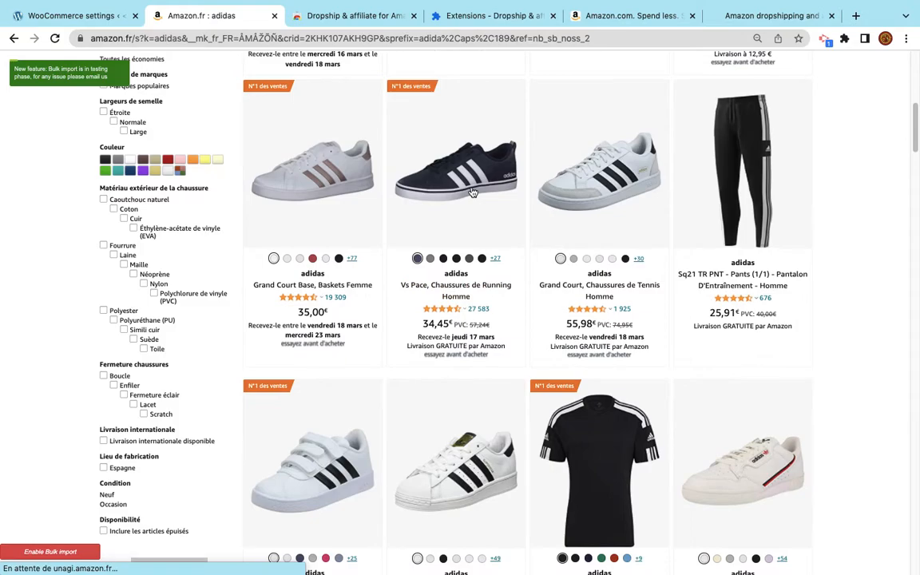
click(472, 193)
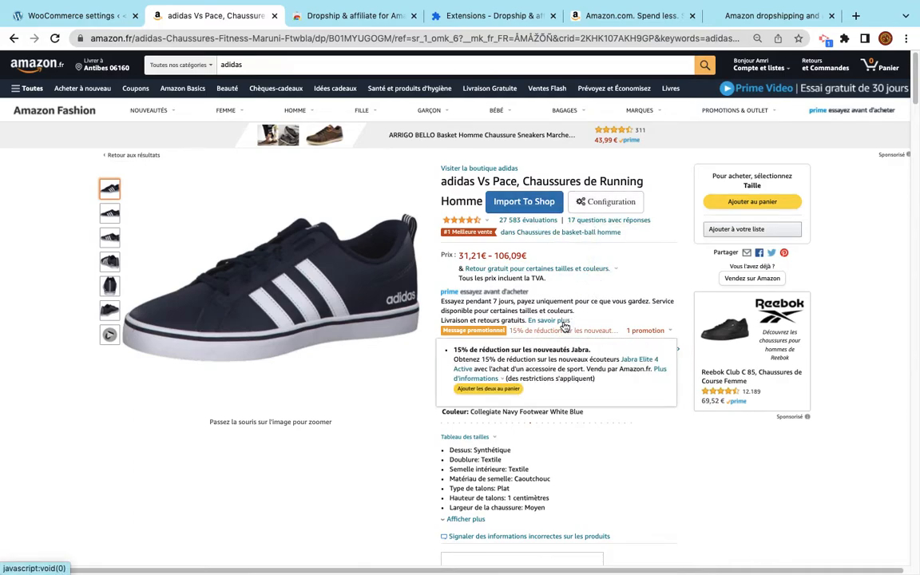
click(524, 202)
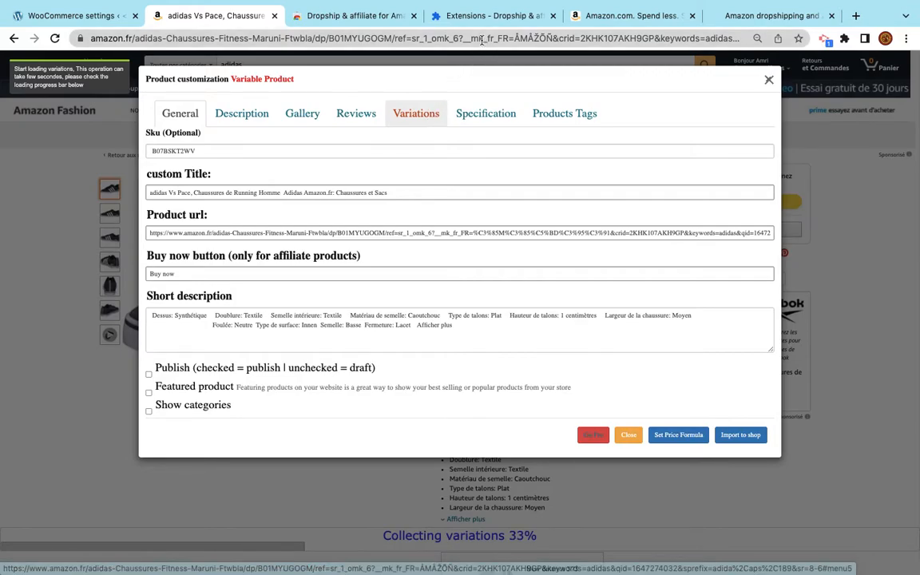
- Examine the extension's single import preferences, including the affiliate import option, and return to the product customization
click(481, 16)
scroll(244, 209, up, 3)
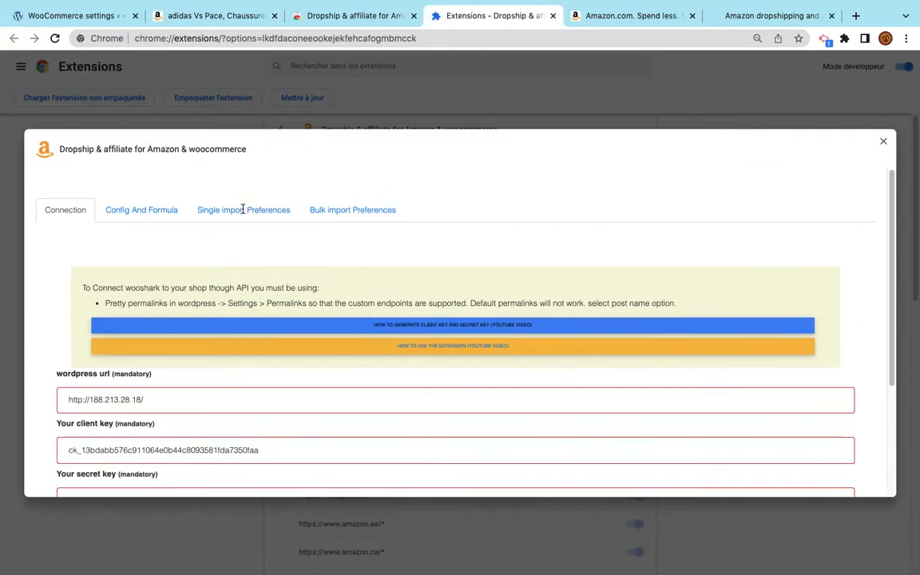
click(205, 194)
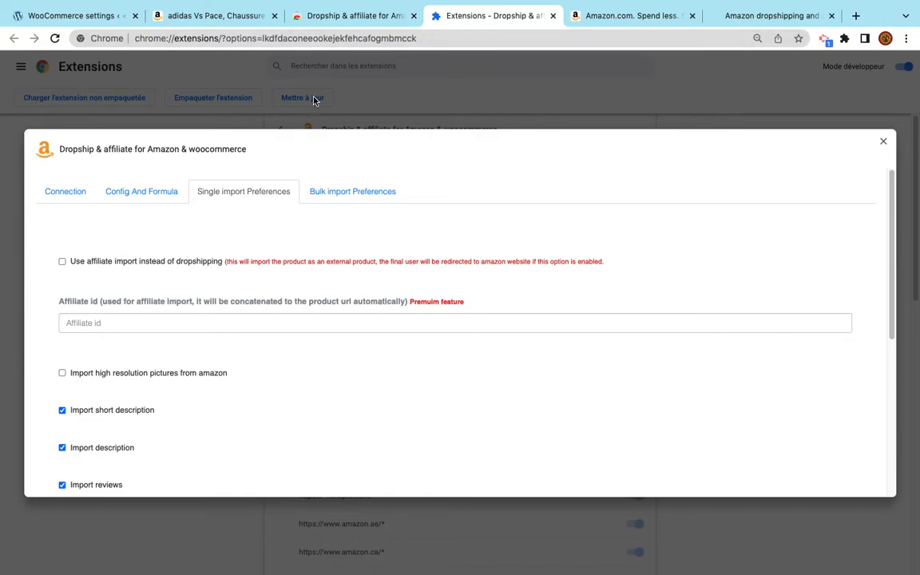
click(341, 21)
click(226, 21)
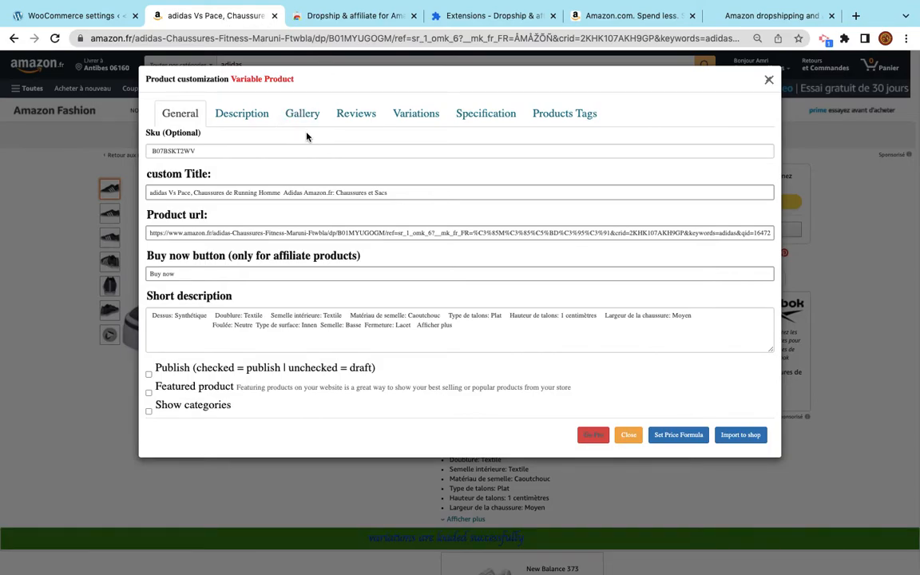
- Show the store's categories and assign the product to the shoes category
click(191, 407)
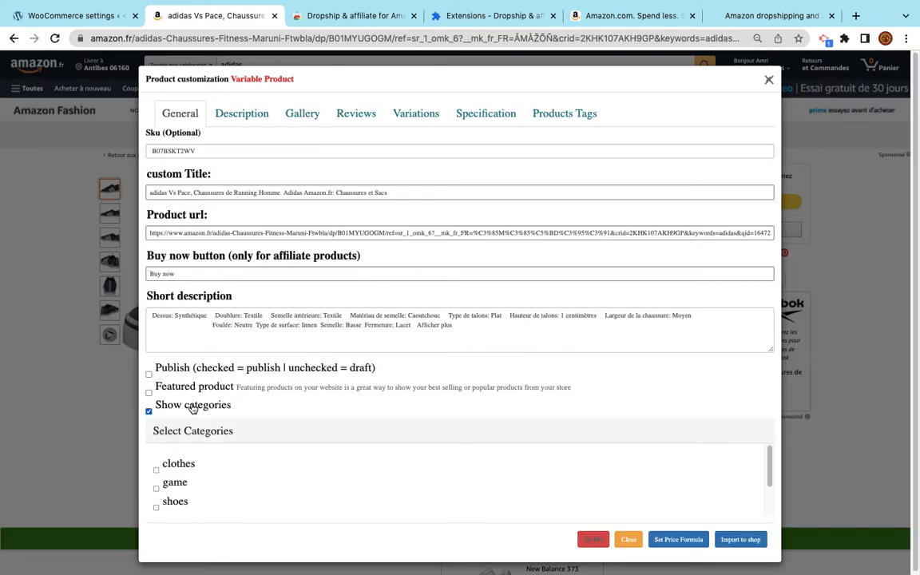
scroll(227, 468, down, 3)
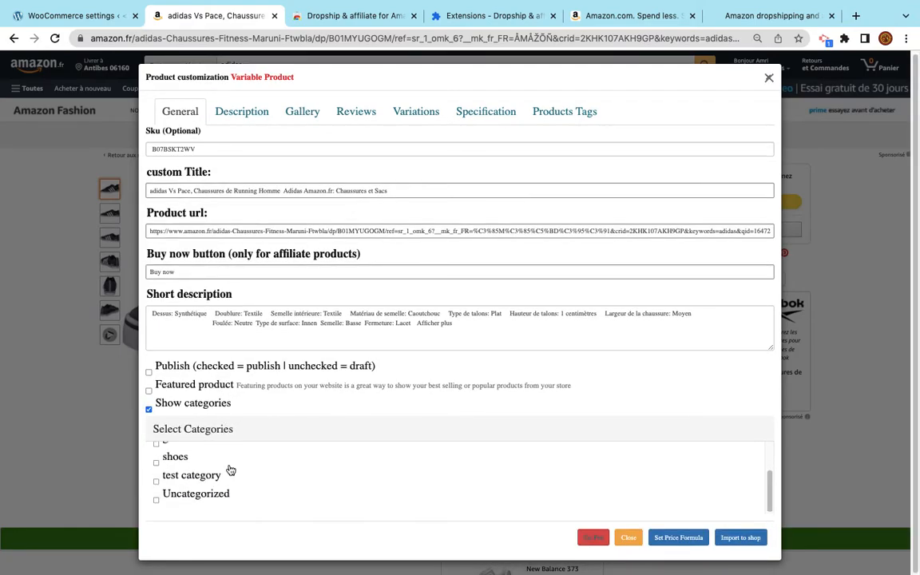
scroll(229, 469, up, 3)
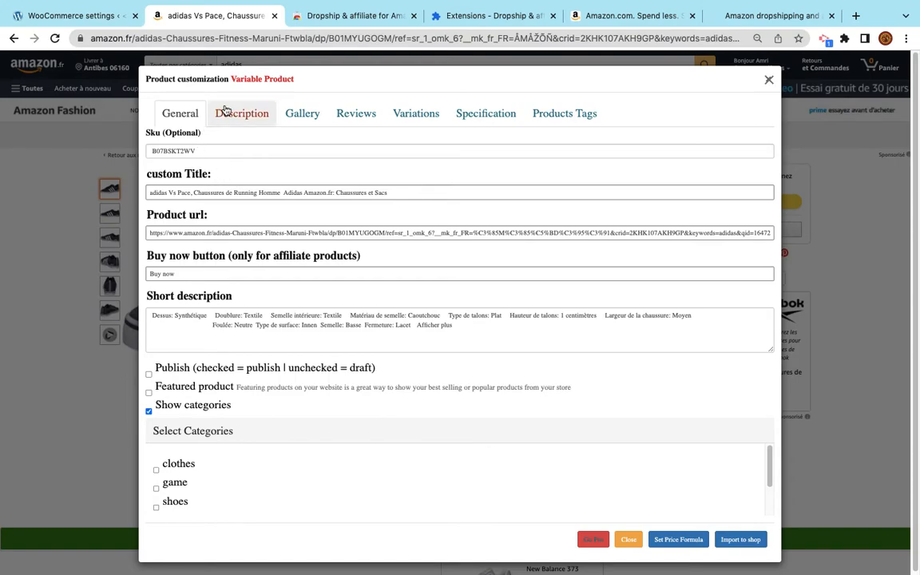
scroll(183, 489, down, 2)
click(178, 466)
scroll(179, 467, up, 1)
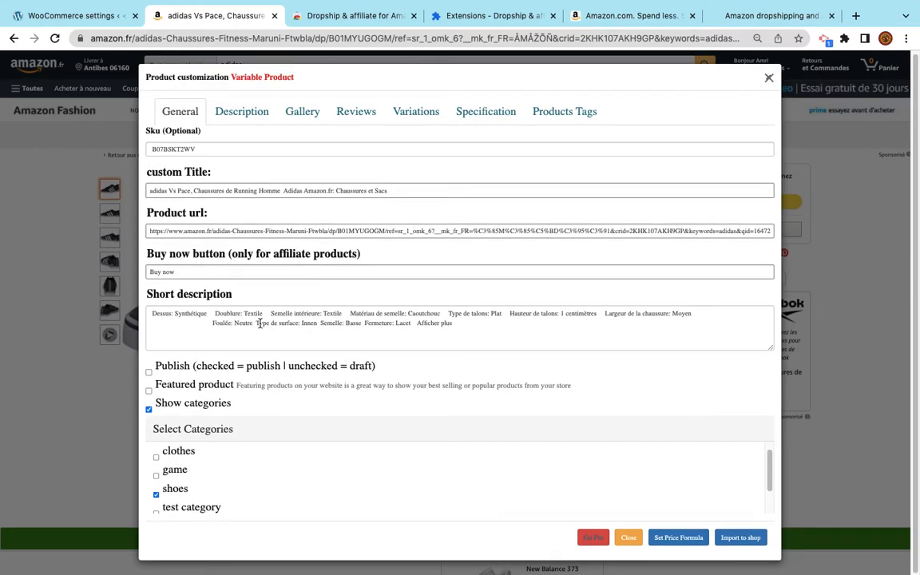
double_click(197, 275)
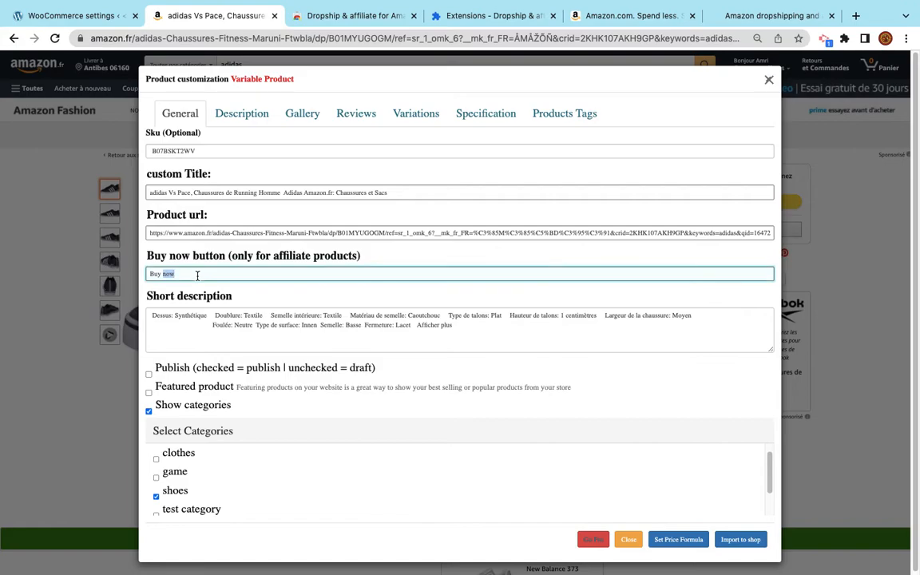
- Include both the product description and the product details in the imported description
click(239, 117)
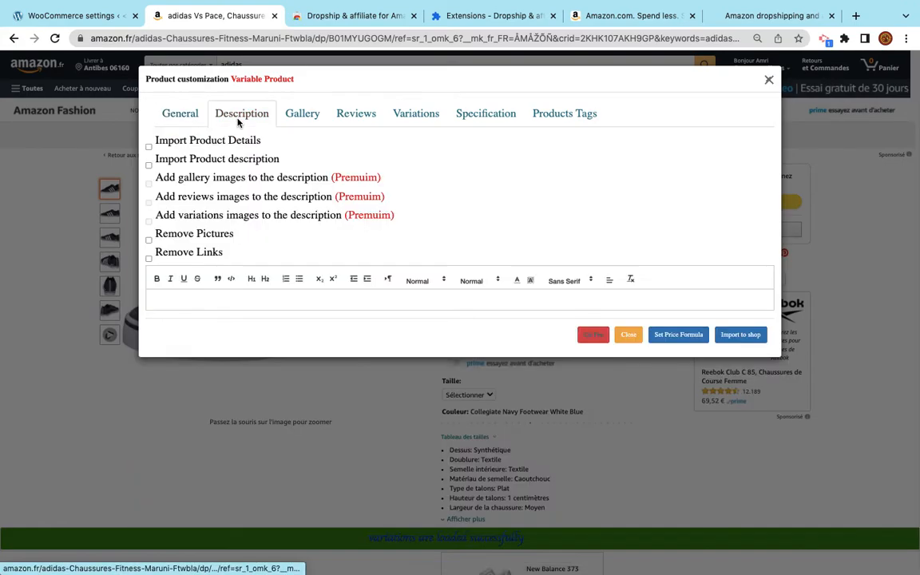
click(205, 164)
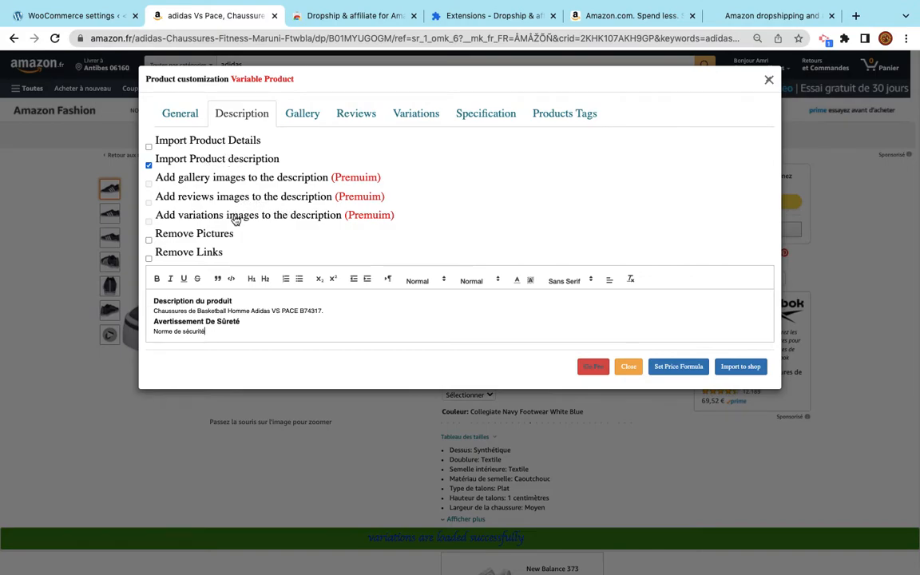
click(219, 148)
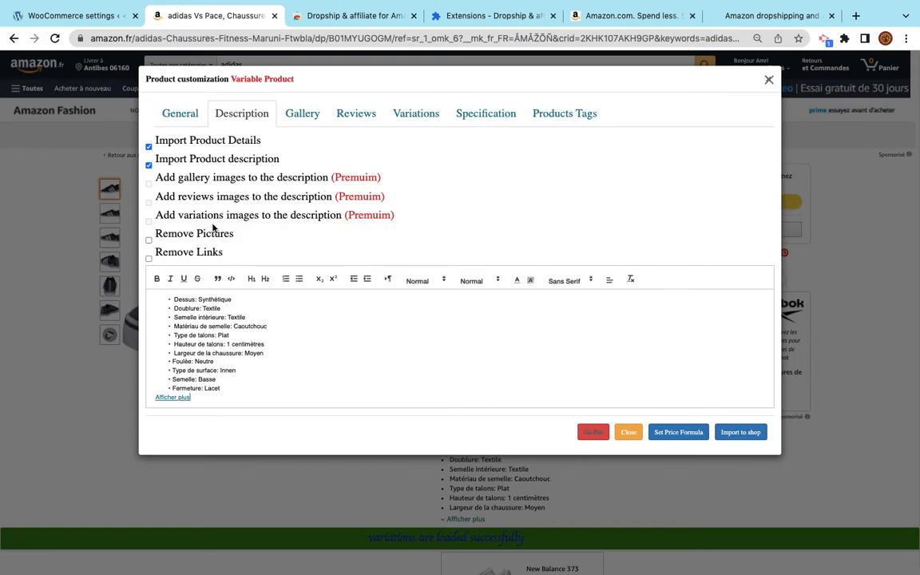
- Remove the last shoe image from the product's gallery
click(297, 119)
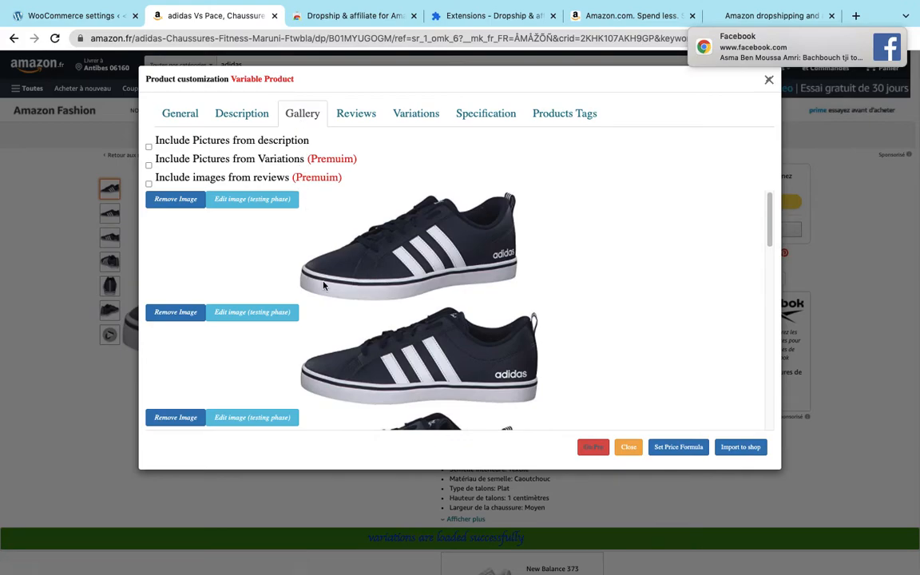
scroll(324, 285, down, 10)
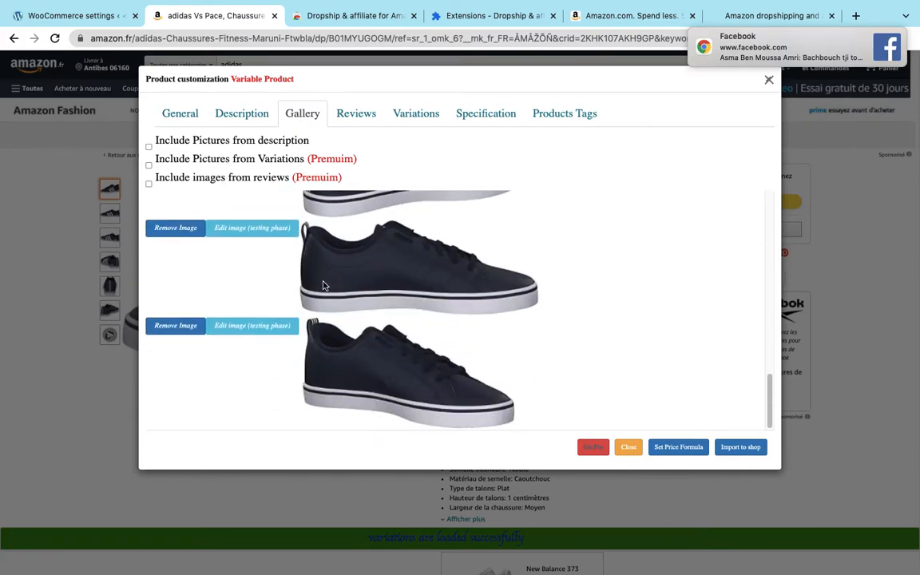
click(162, 327)
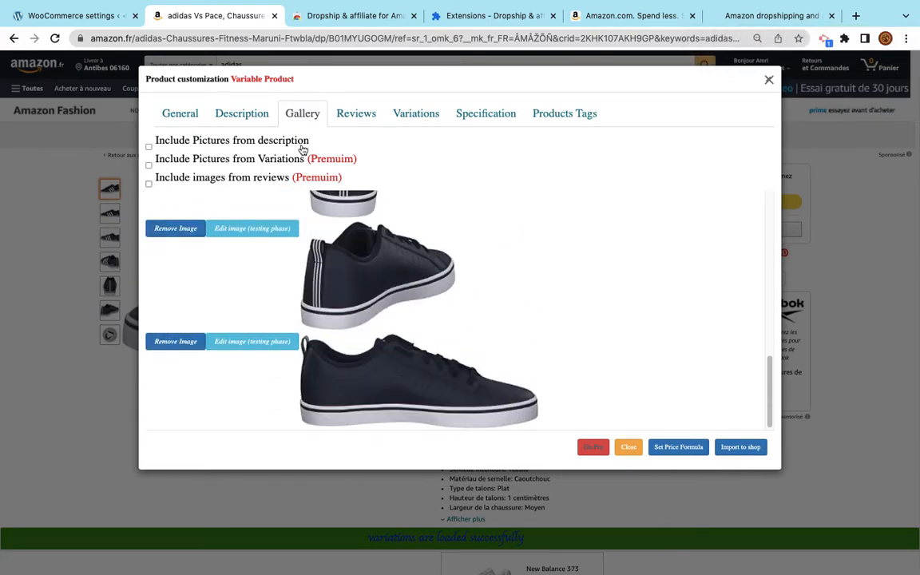
- Remove one customer review from the product's review list and load more reviews
click(353, 118)
scroll(394, 195, down, 10)
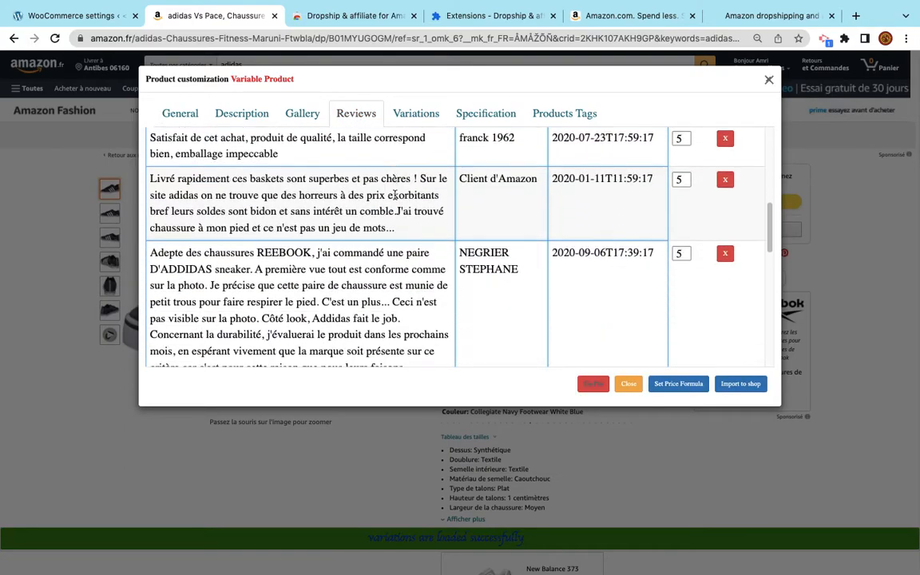
click(725, 273)
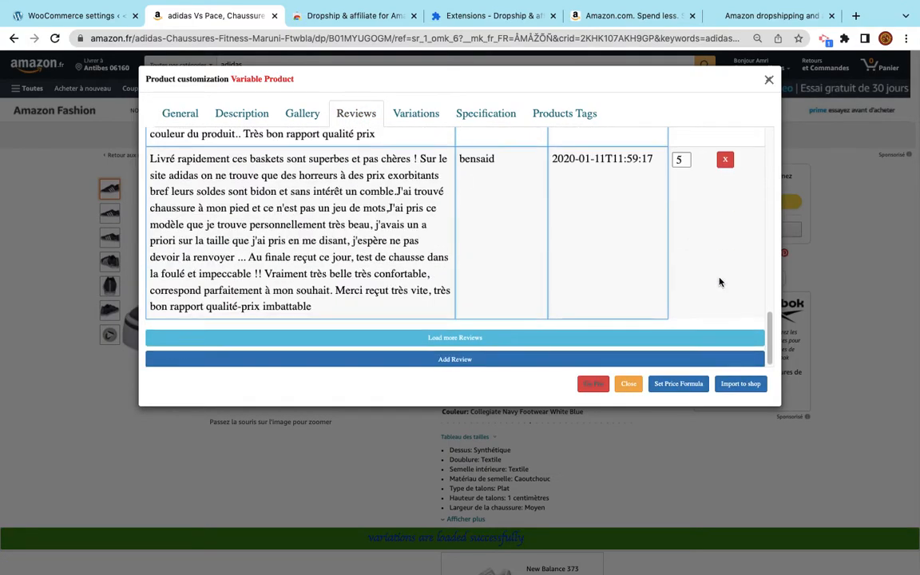
scroll(719, 281, up, 10)
scroll(719, 281, down, 10)
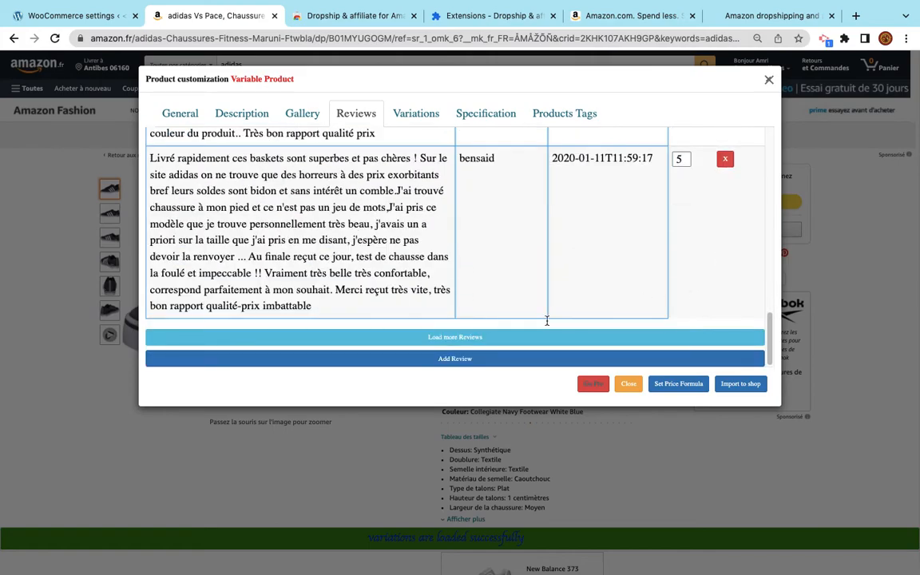
click(471, 341)
- Delete product variations until only the 40 EU, 42 EU, 45 1/3 EU and 48 EU rows are left
click(413, 113)
scroll(450, 299, down, 3)
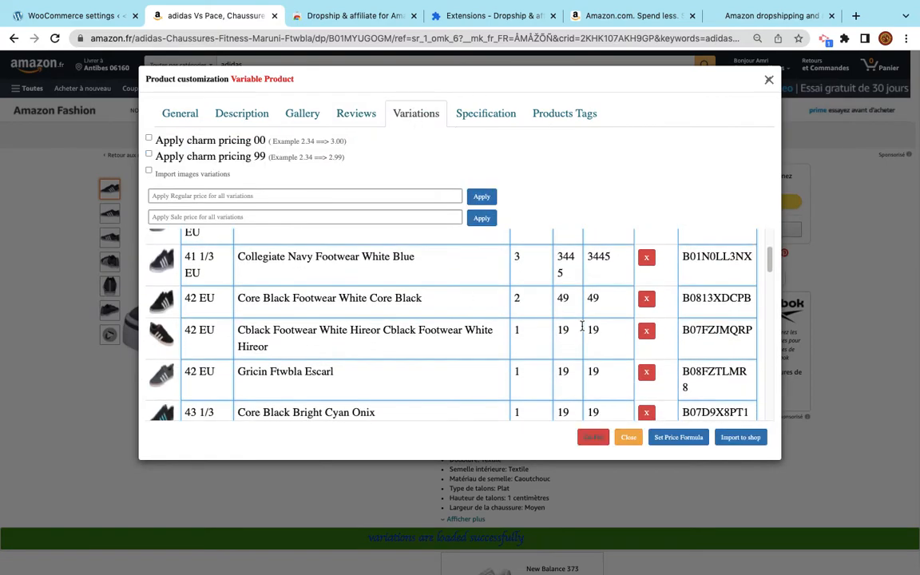
scroll(572, 318, down, 2)
click(643, 307)
click(645, 305)
click(645, 305)
click(646, 305)
click(647, 306)
click(648, 307)
click(648, 307)
click(649, 307)
click(648, 306)
click(648, 307)
click(649, 307)
click(649, 307)
click(648, 307)
click(648, 307)
click(649, 307)
click(648, 307)
click(648, 306)
click(648, 307)
click(648, 306)
click(648, 307)
click(649, 308)
click(648, 306)
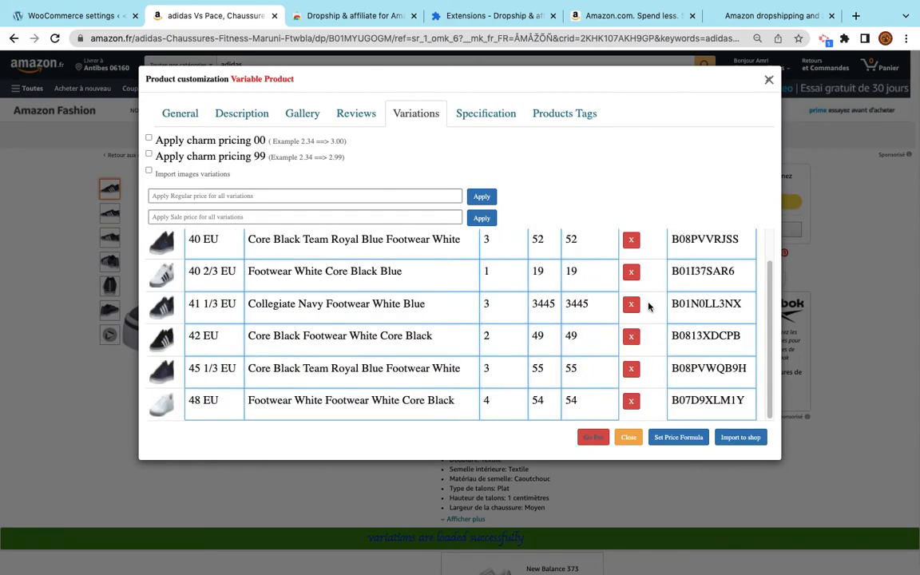
click(630, 305)
click(632, 305)
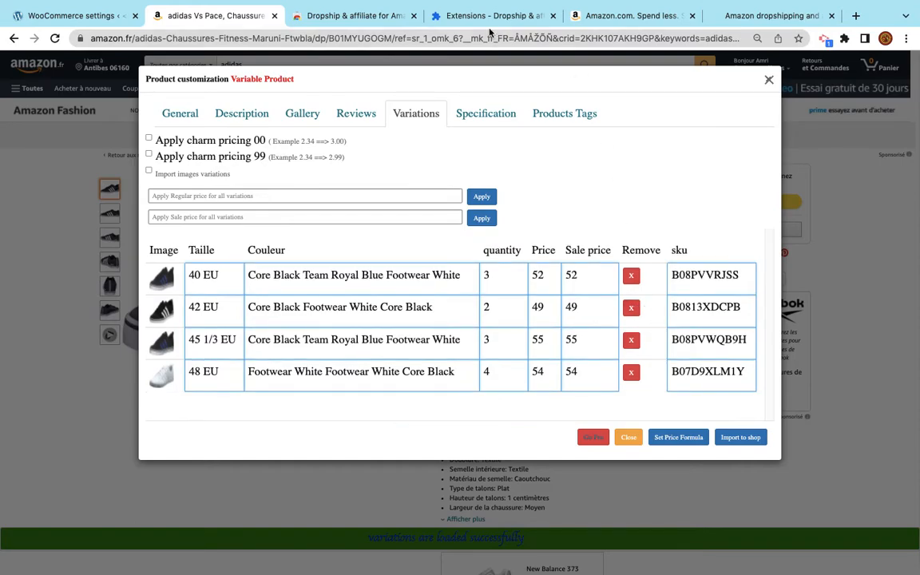
- Remove four consecutive product specifications, starting with "Date de mise en ligne sur Amazon.fr"
click(485, 118)
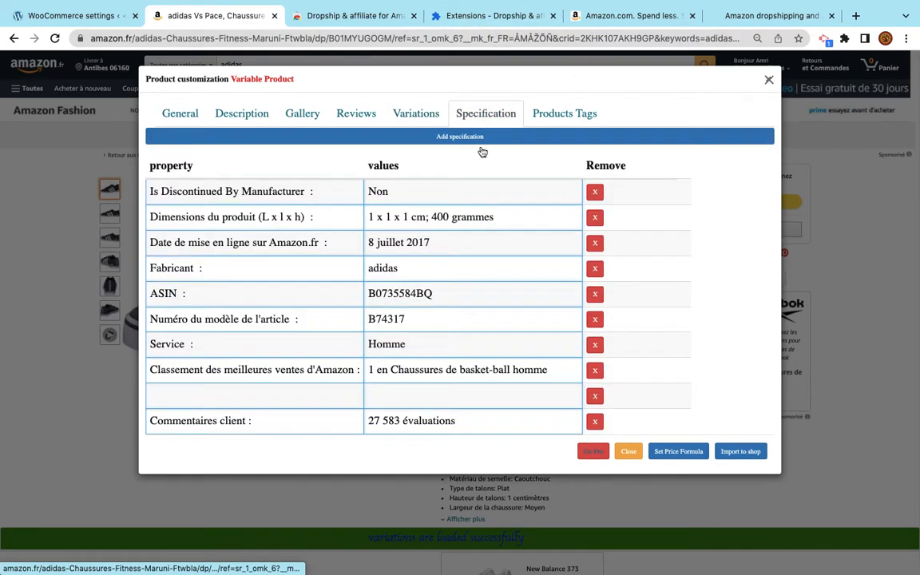
click(596, 244)
click(596, 243)
click(596, 243)
click(596, 244)
- Add the product tag "tdqarz" to the adidas shoe and import the customized product to the shop
click(571, 114)
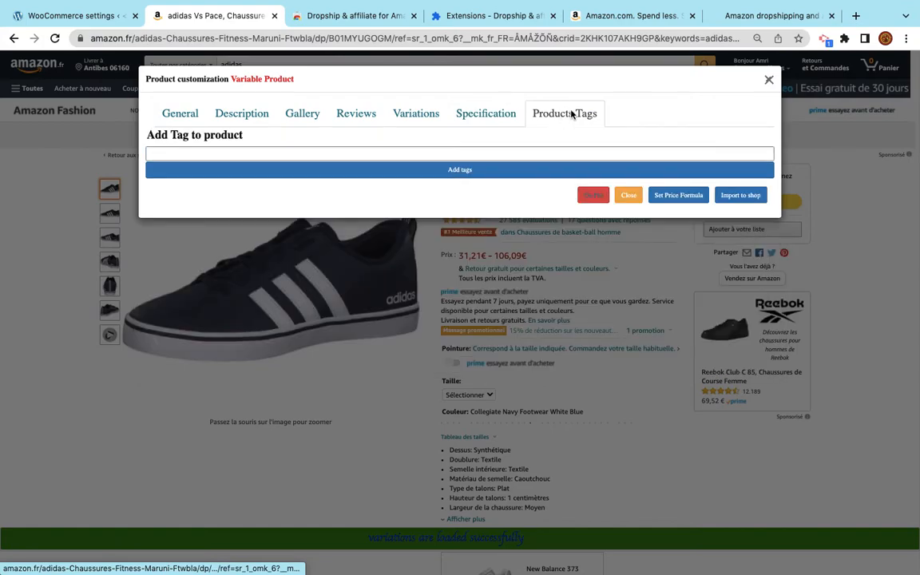
click(479, 152)
click(248, 180)
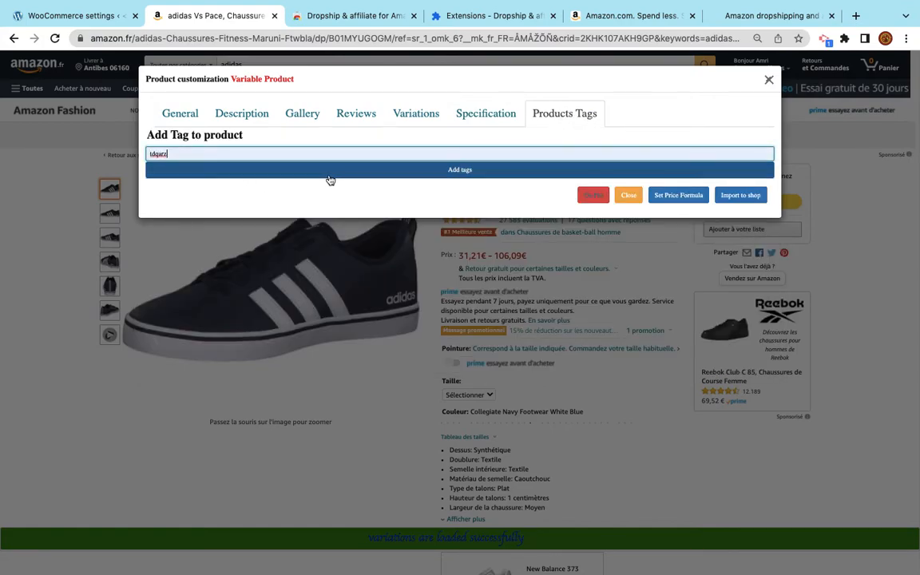
click(330, 169)
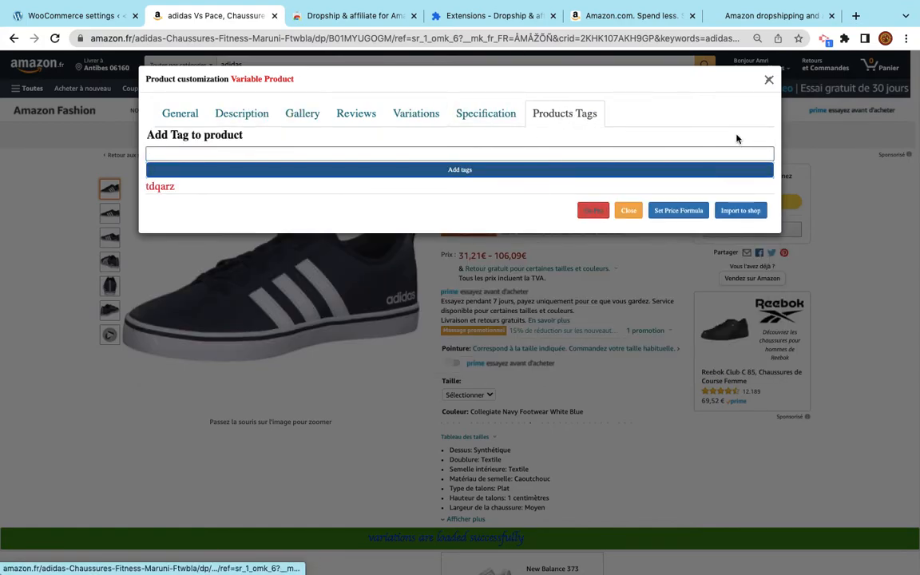
click(751, 212)
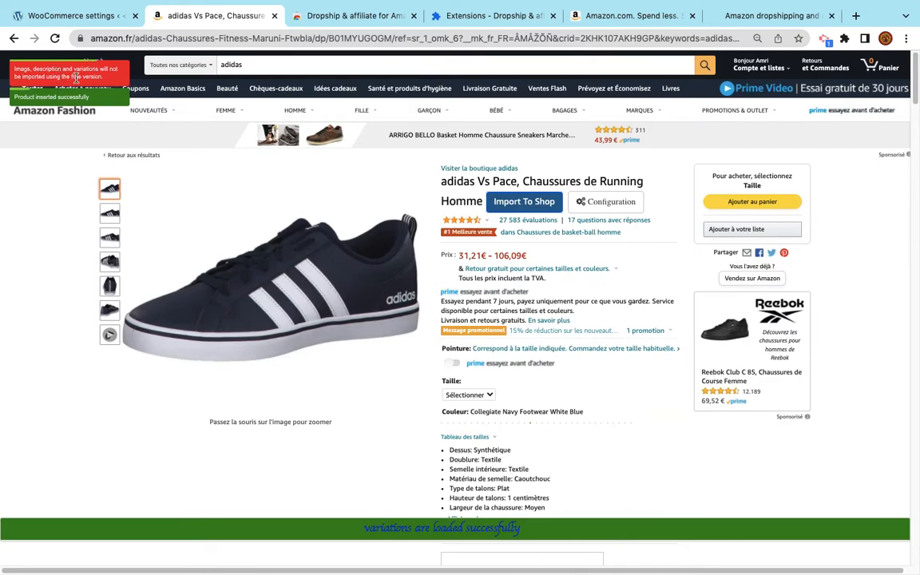
click(55, 72)
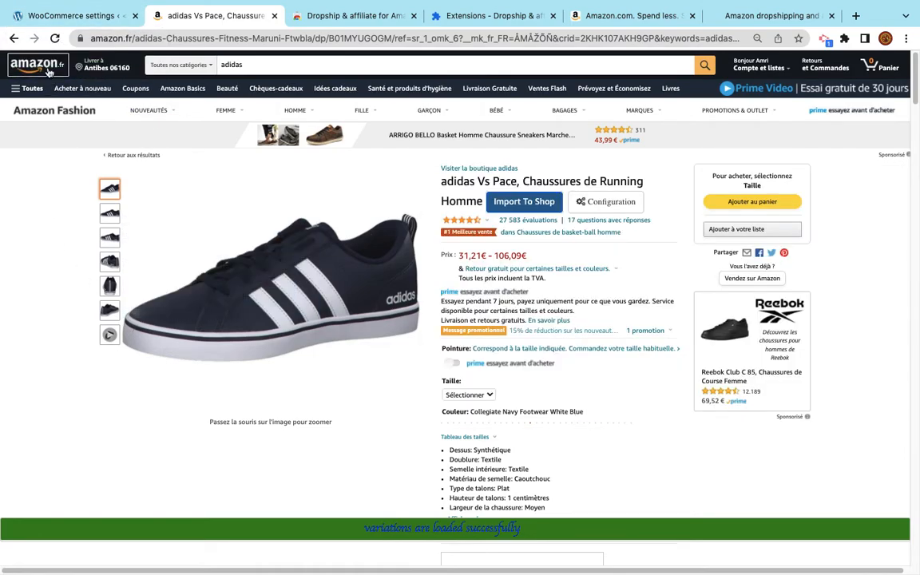
- Open the imported adidas Vs Pace draft from the WooCommerce product list and preview it on the store
click(80, 22)
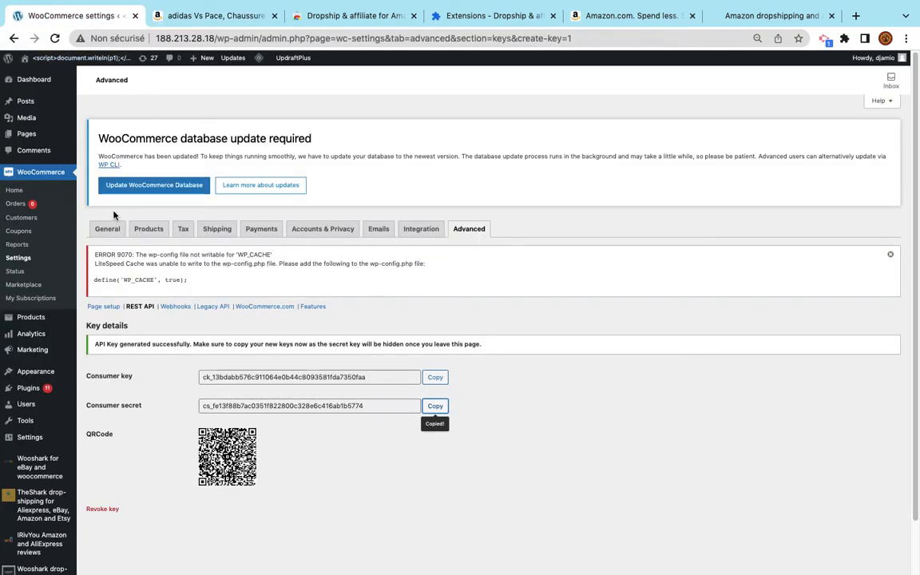
click(36, 321)
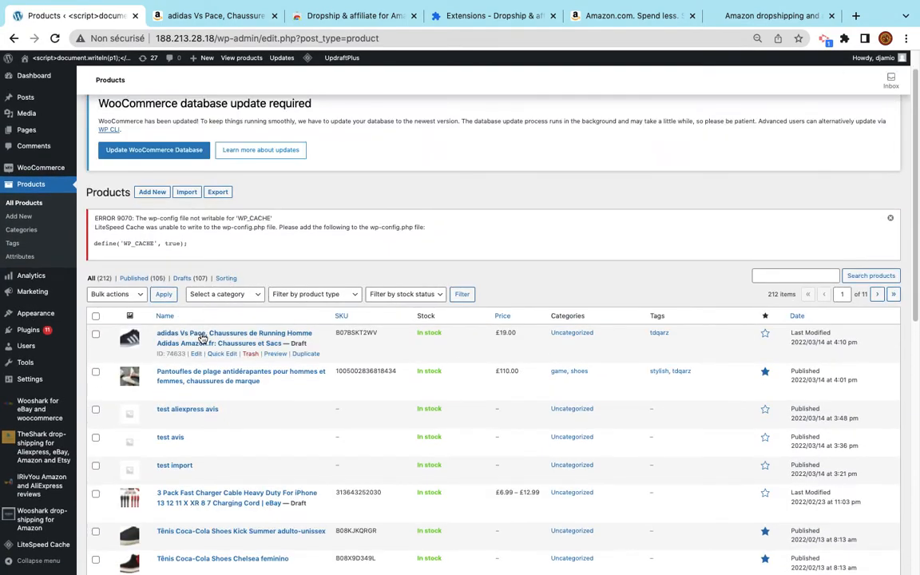
click(202, 338)
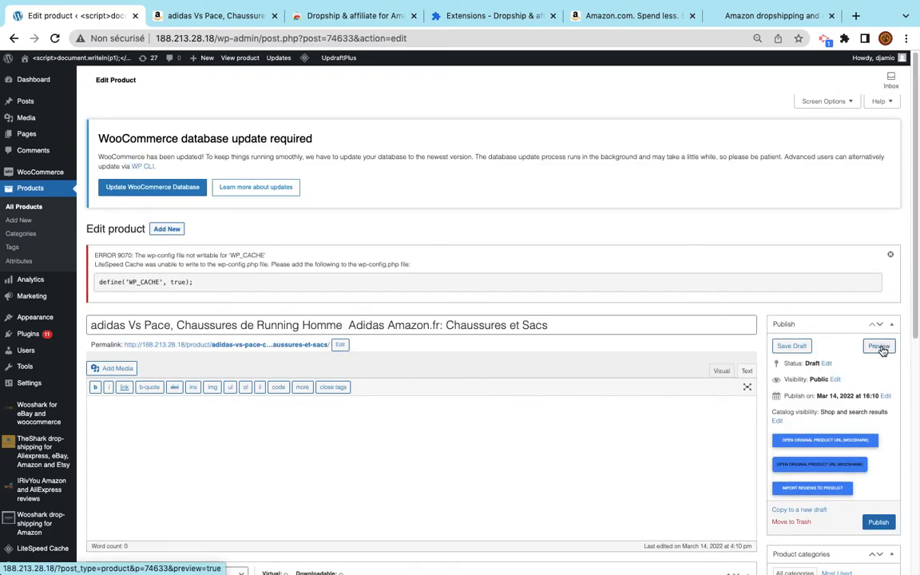
click(881, 349)
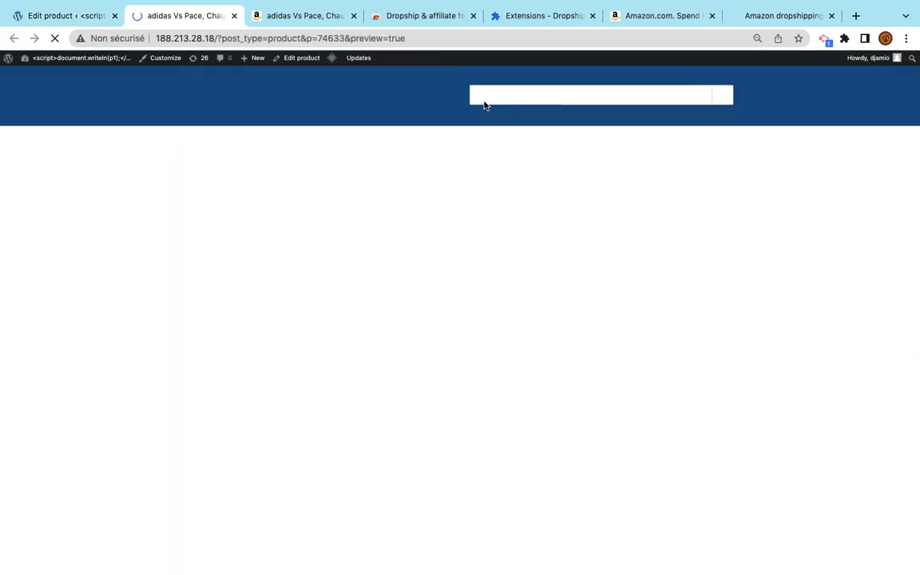
- Examine the previewed shoe's image, title, price, description, SKU, customer reviews and related products
scroll(326, 319, down, 1)
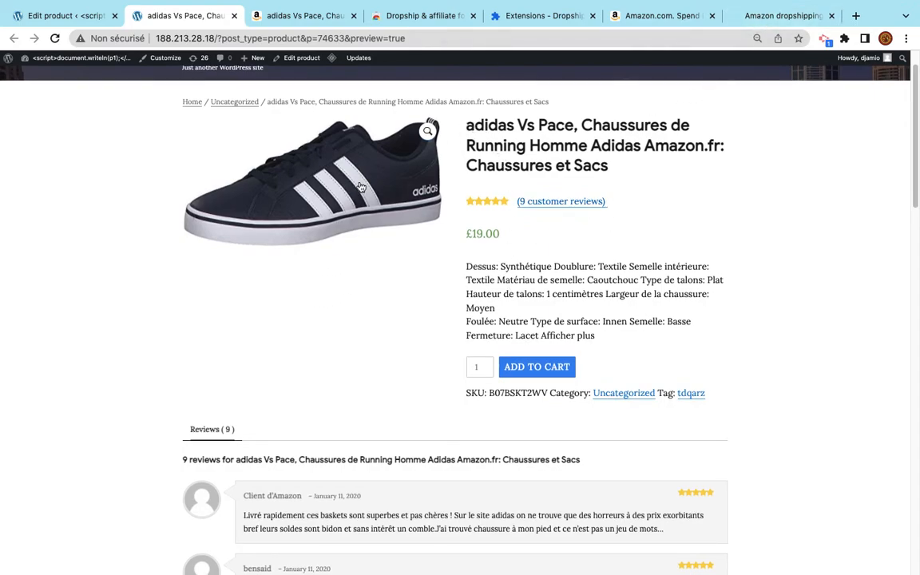
drag(470, 127, 620, 160)
drag(466, 266, 593, 334)
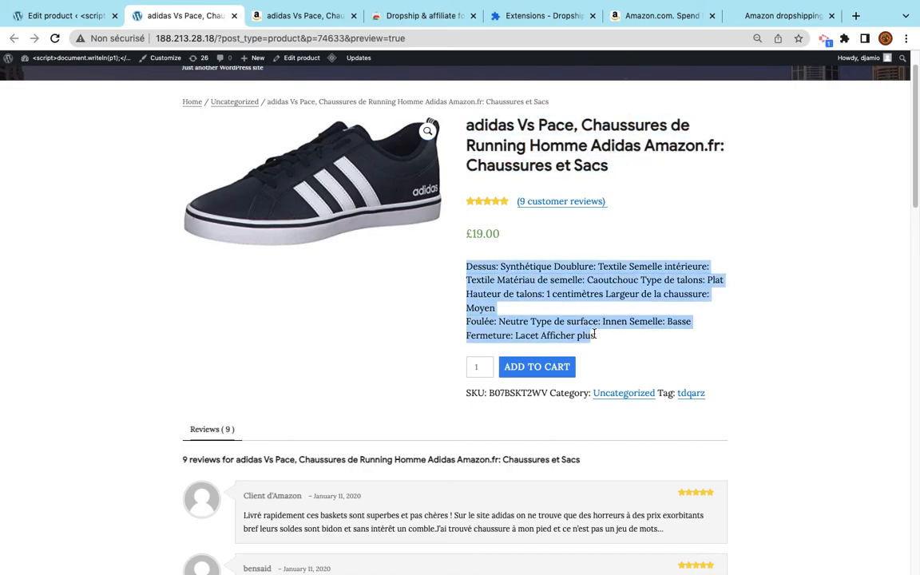
double_click(483, 233)
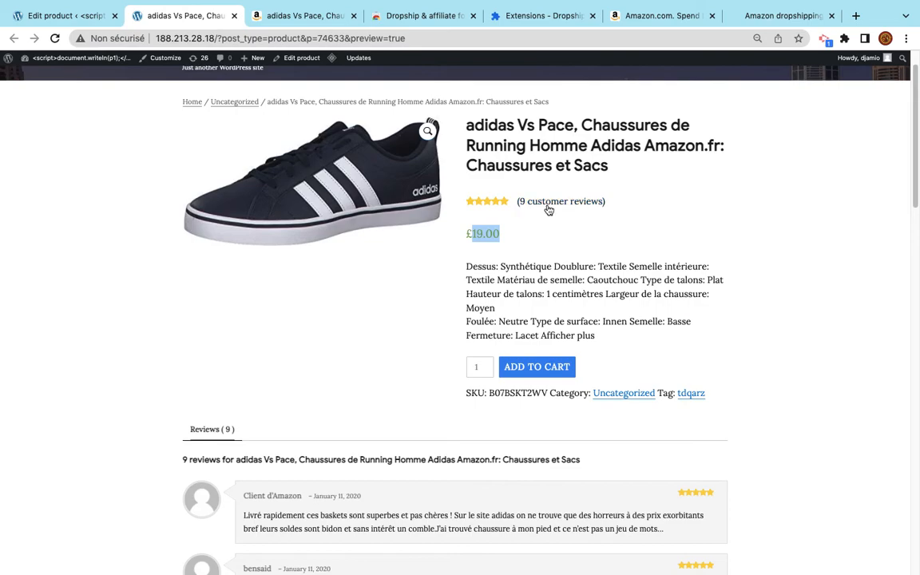
scroll(550, 210, down, 3)
double_click(475, 269)
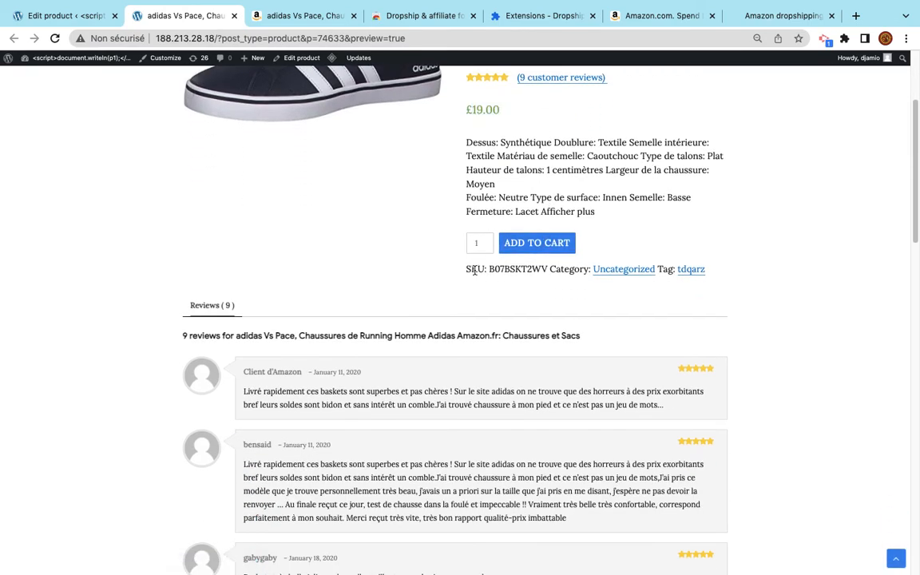
scroll(507, 272, down, 10)
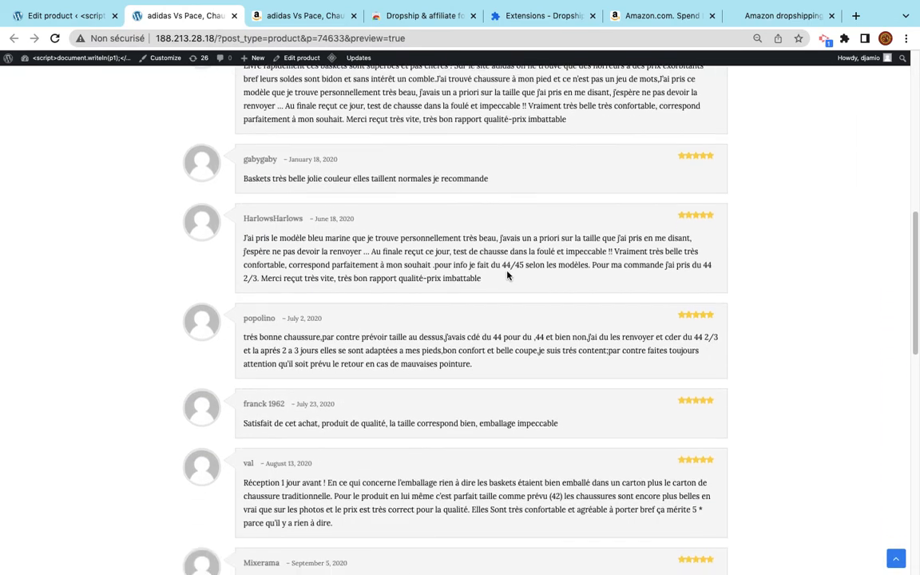
scroll(507, 273, up, 3)
scroll(507, 274, up, 15)
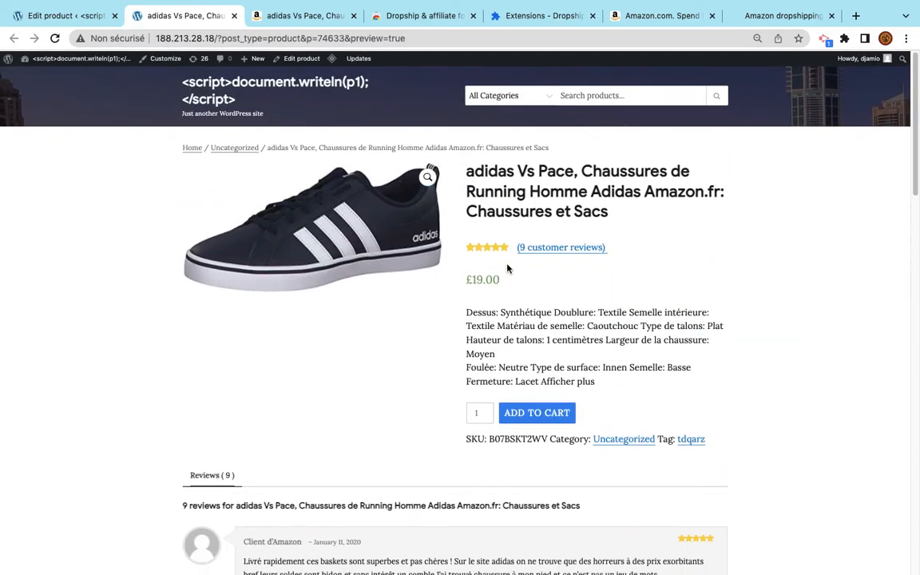
scroll(579, 289, down, 3)
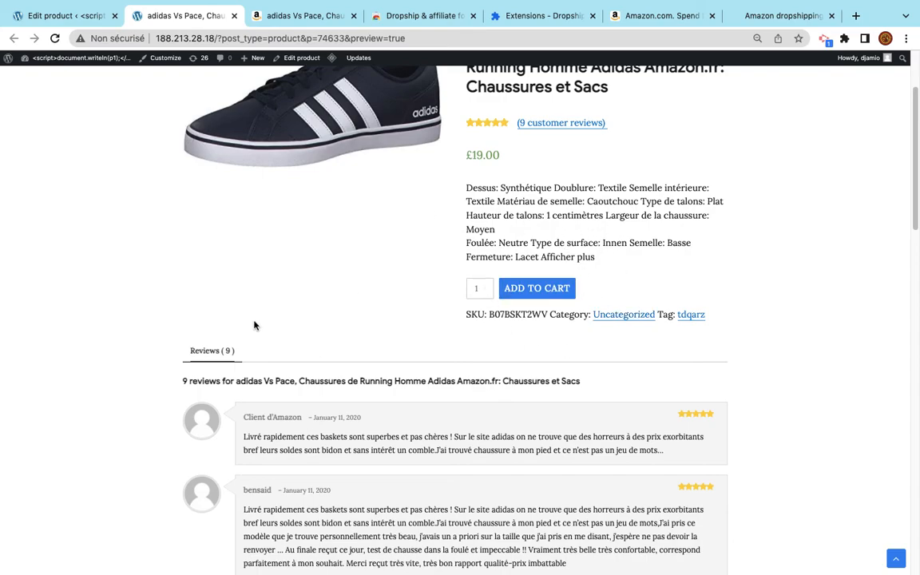
scroll(398, 486, down, 1)
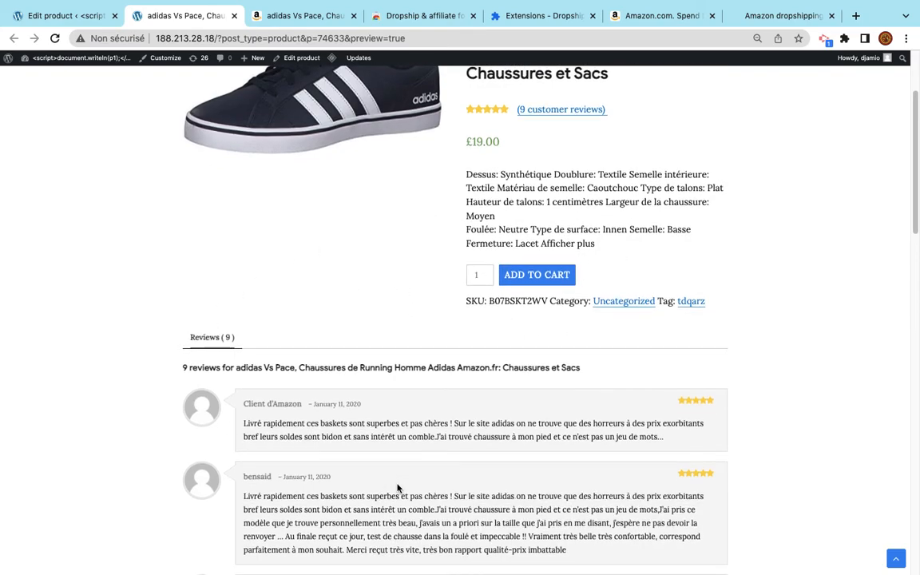
scroll(399, 487, up, 3)
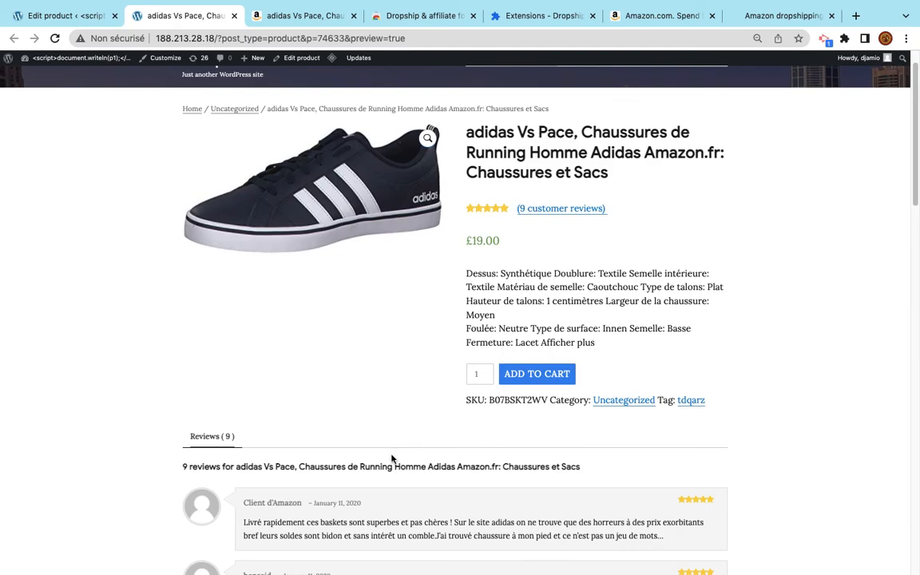
scroll(447, 349, down, 1)
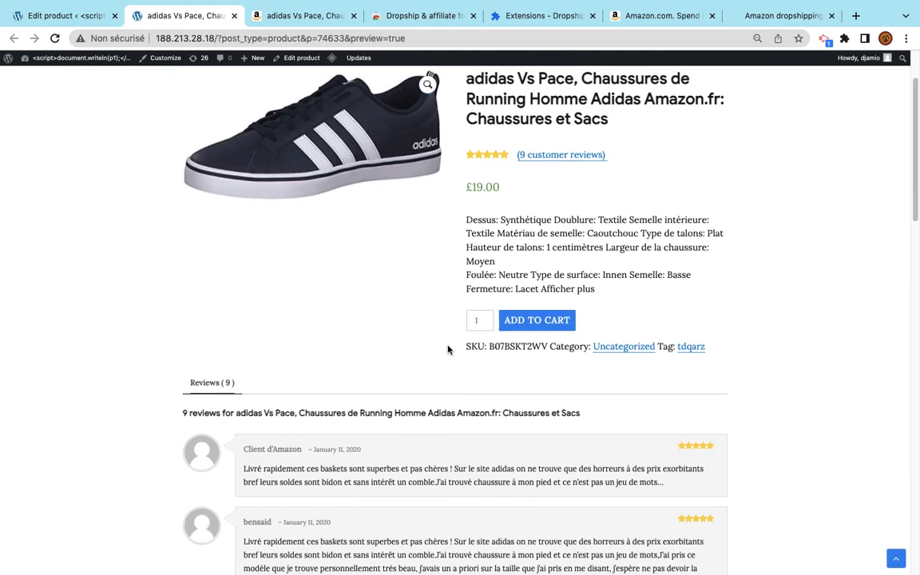
scroll(447, 349, down, 12)
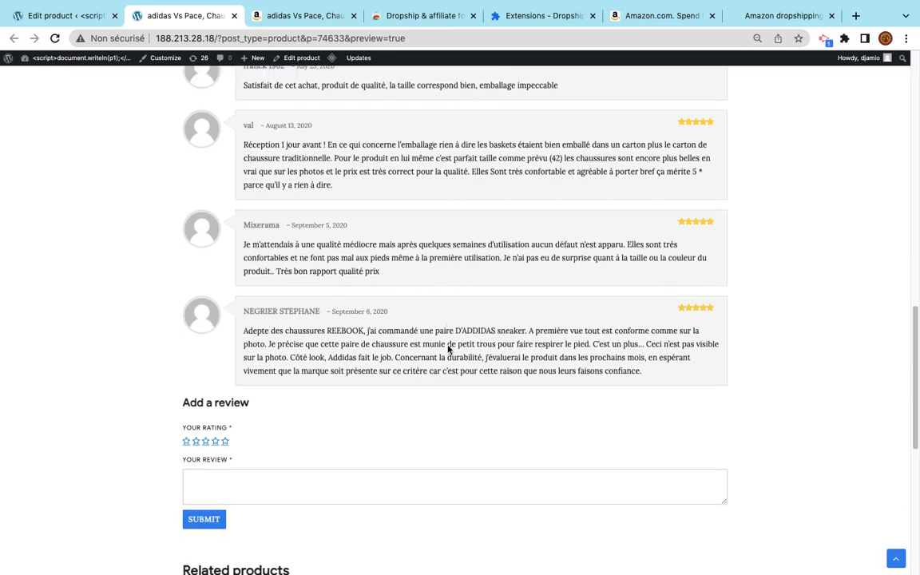
scroll(380, 285, down, 2)
mouse_move(410, 556)
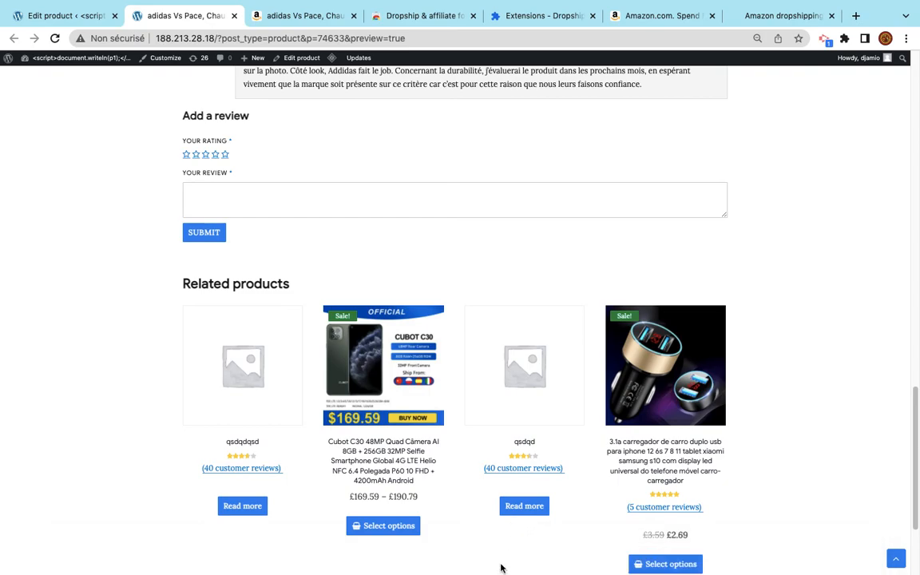
right_click(515, 559)
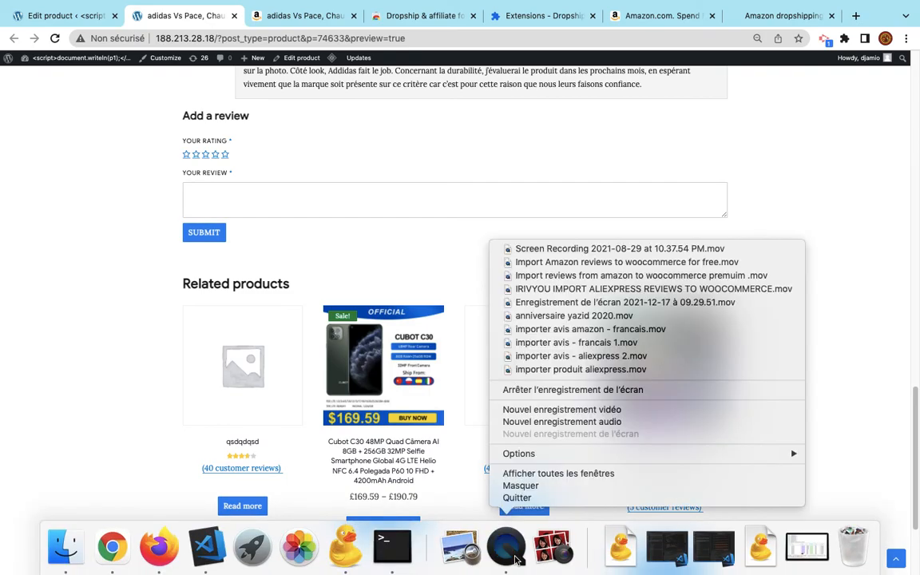